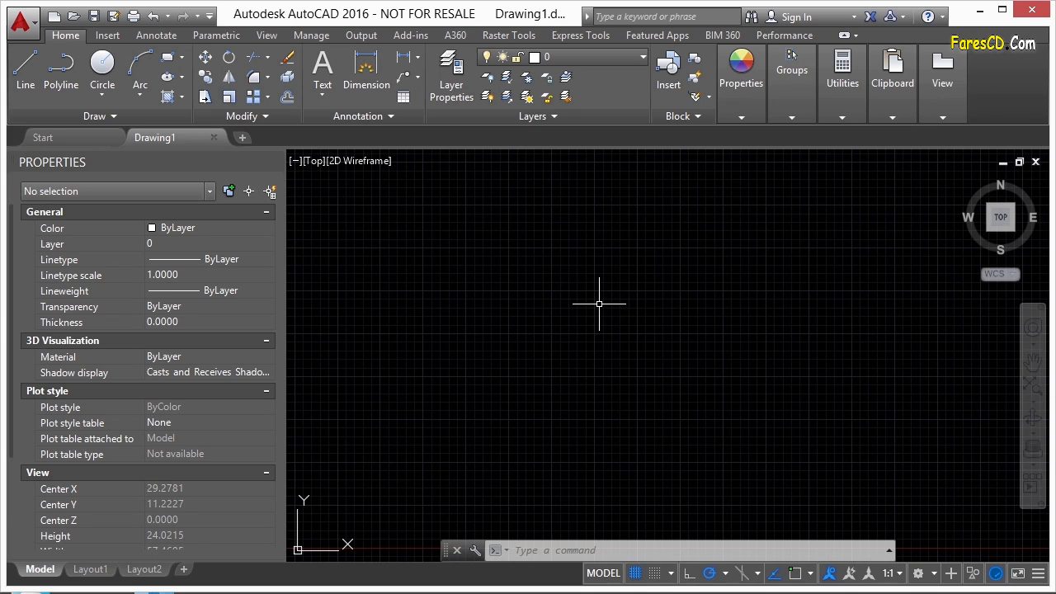
# Open the drawing Ice Rink Example.dwg
pyautogui.write('open')
pyautogui.press('Return')
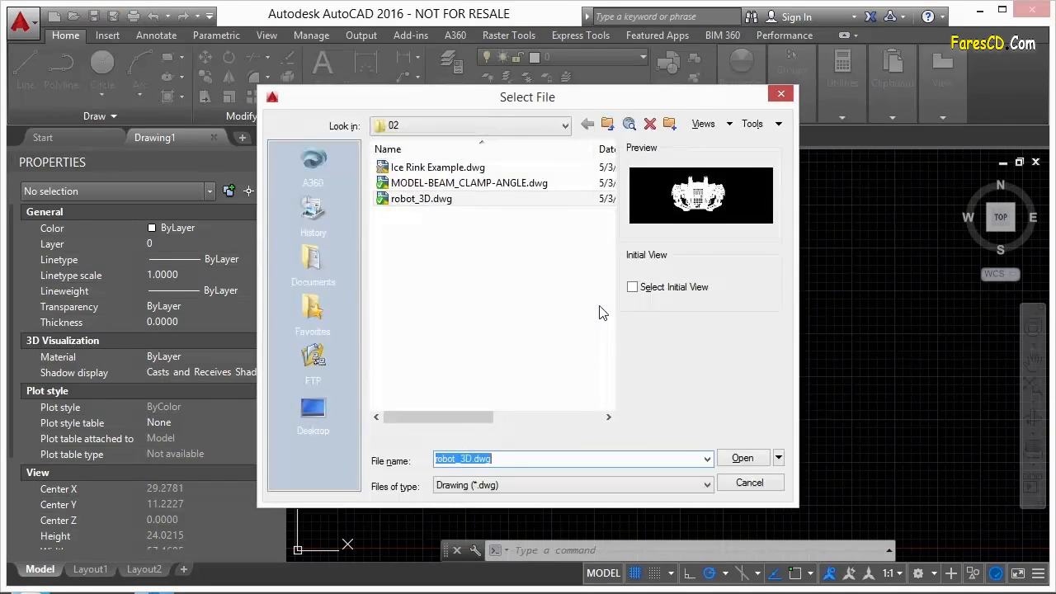
pyautogui.doubleClick(432, 167)
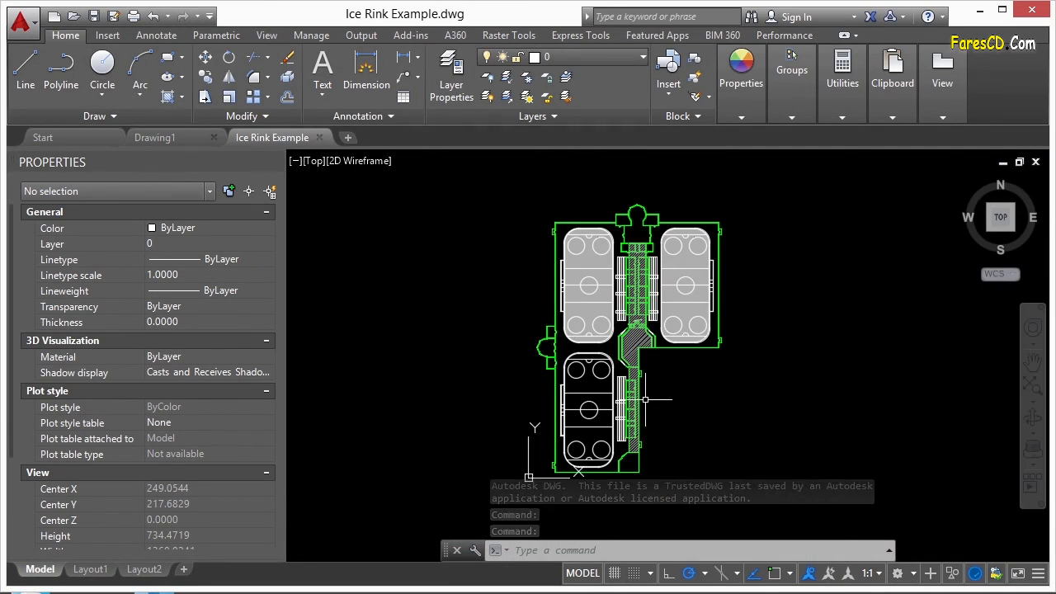
# On Layout2, narrow the viewport around the rink plan by stretching its left and right edges inward
pyautogui.click(97, 570)
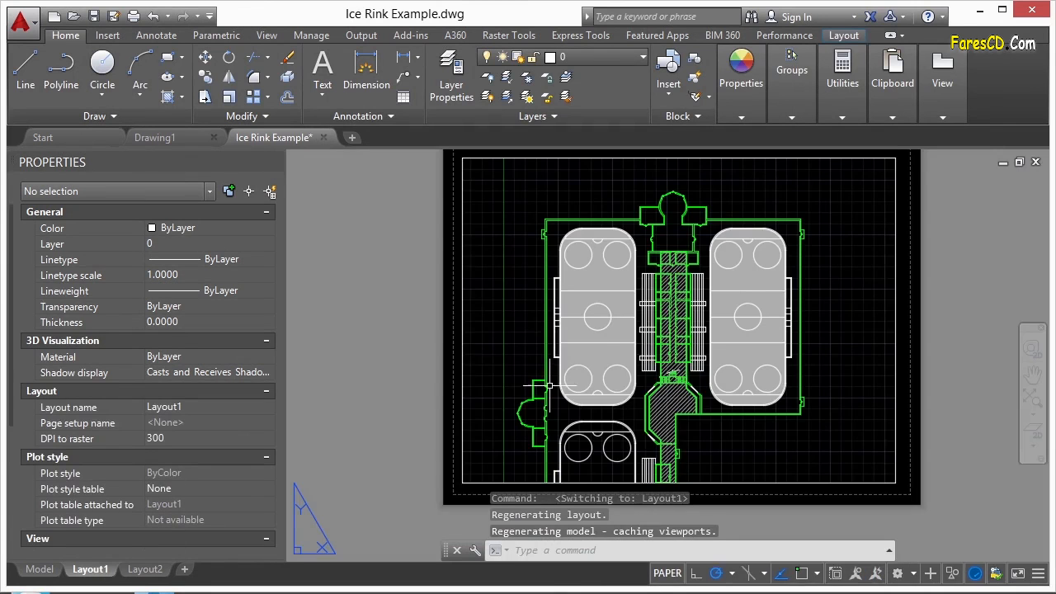
pyautogui.click(151, 572)
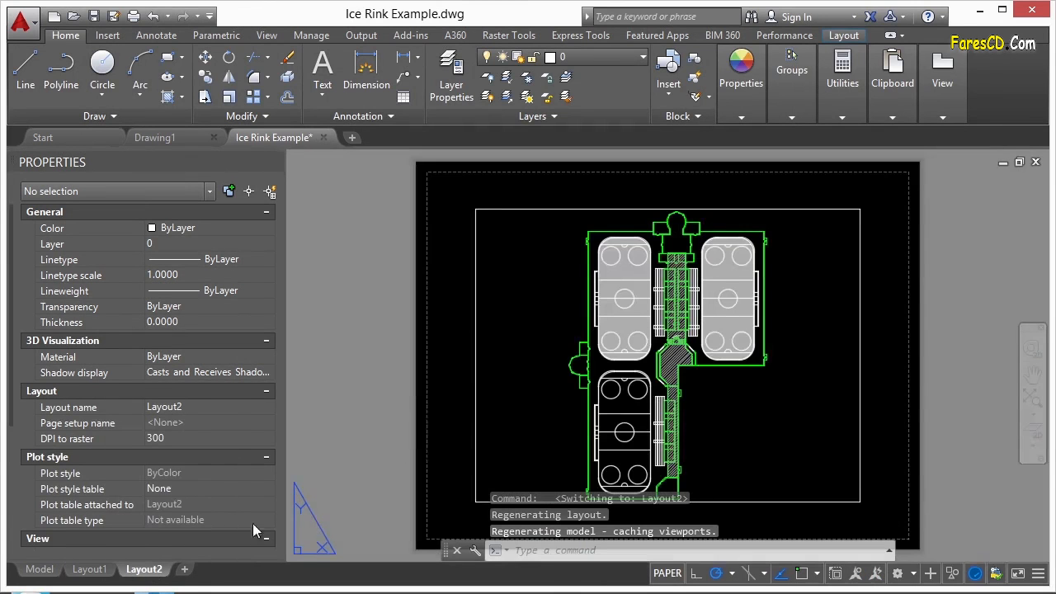
pyautogui.moveTo(659, 309); pyautogui.dragTo(607, 289, button='middle')
pyautogui.click(483, 193)
pyautogui.click(438, 198)
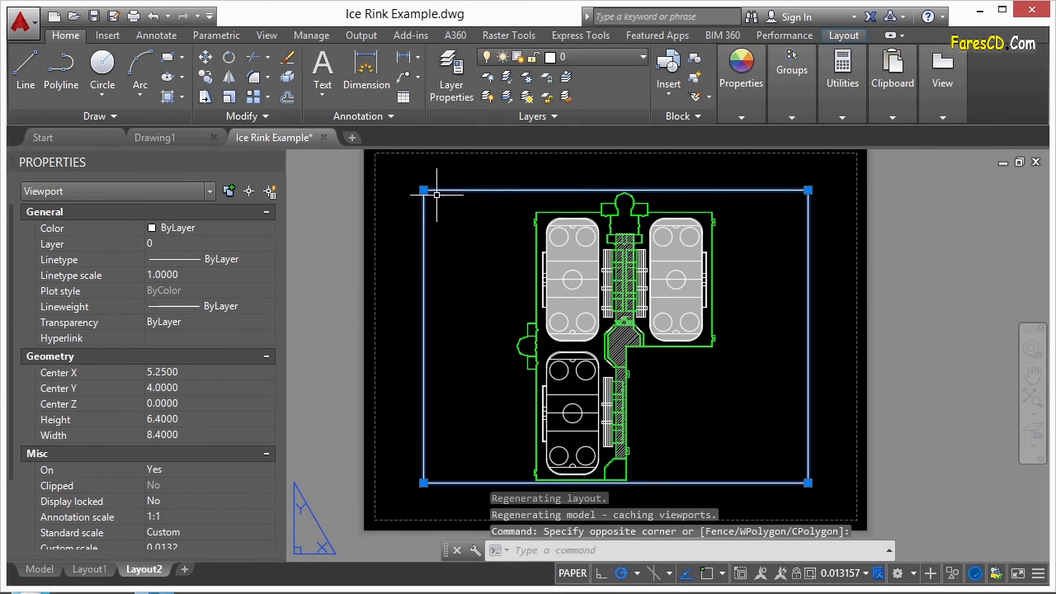
pyautogui.click(423, 190)
pyautogui.click(501, 190)
pyautogui.click(808, 191)
pyautogui.click(728, 191)
pyautogui.scroll(-2, 605, 254)
pyautogui.press('Escape')
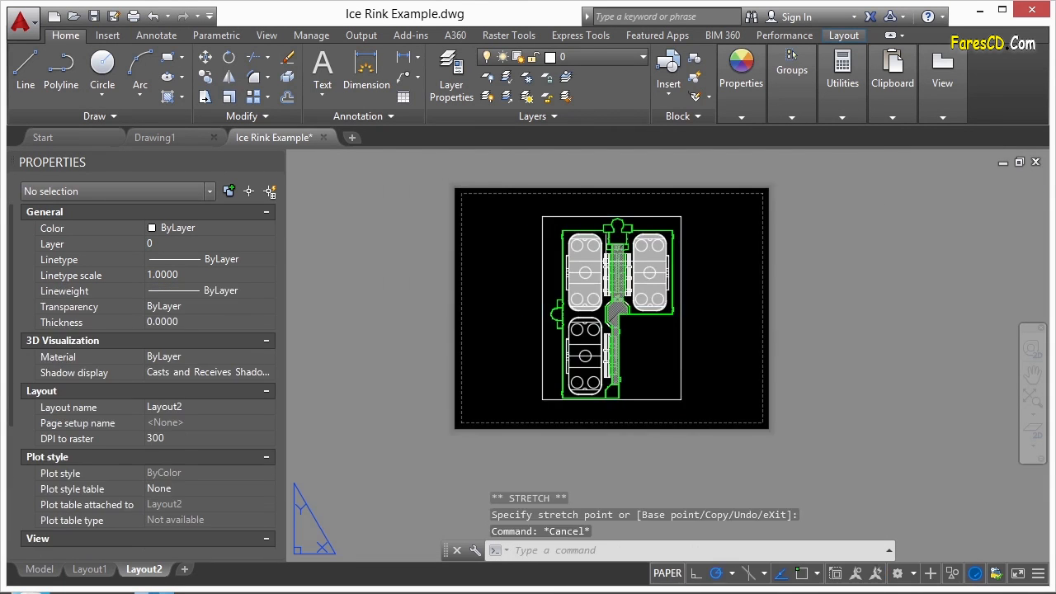
# Move the Layout2 viewport horizontally to the left side of the sheet
pyautogui.write('m')
pyautogui.press('Return')
pyautogui.click(684, 260)
pyautogui.click(655, 268)
pyautogui.press('Return')
pyautogui.click(628, 280)
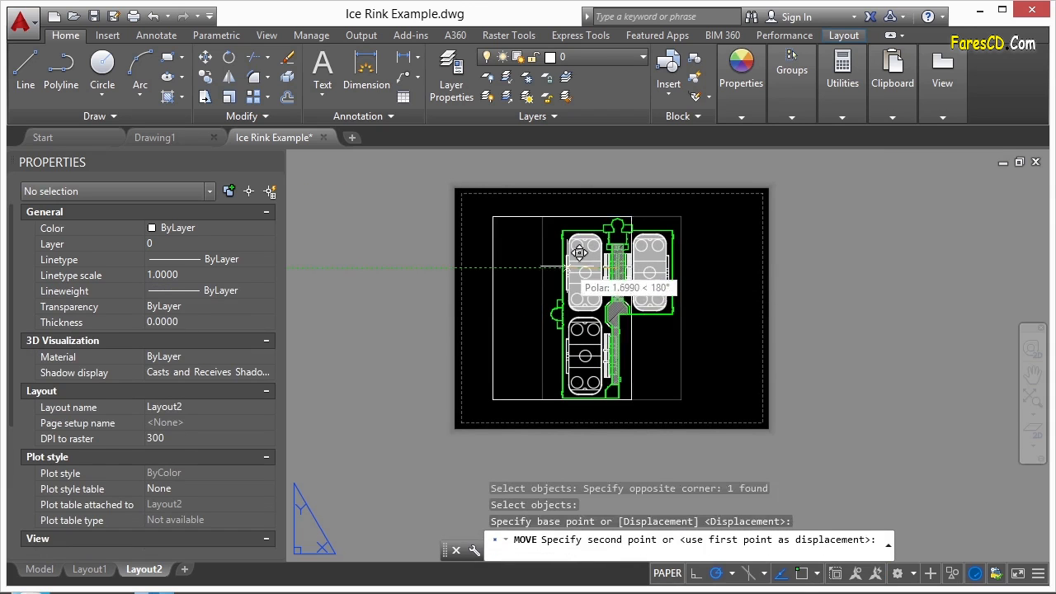
pyautogui.click(564, 280)
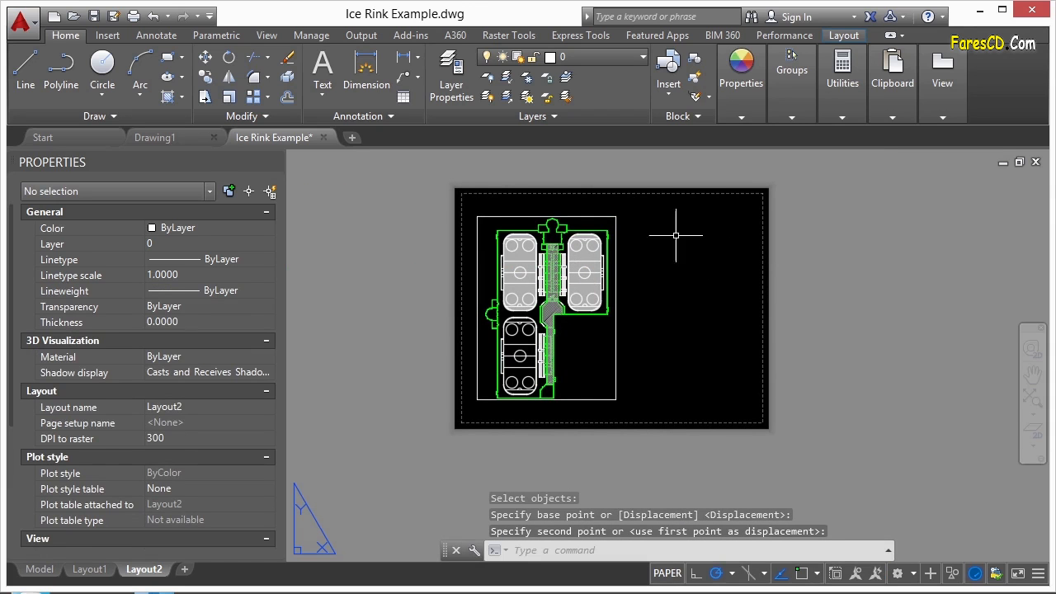
# Return to model space and open the View Manager to inspect its preset views
pyautogui.click(38, 569)
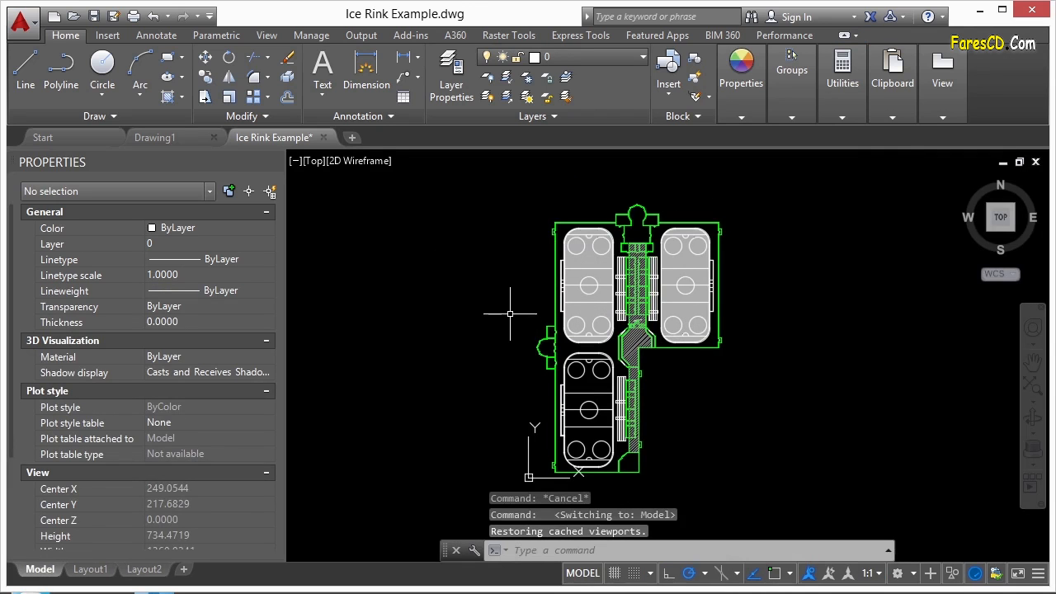
pyautogui.write('view')
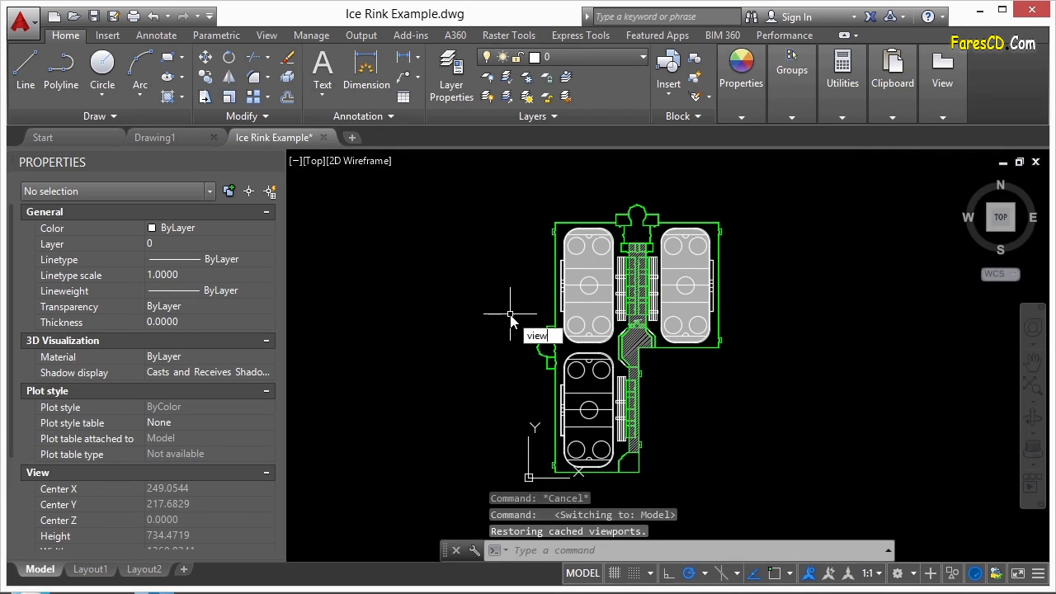
pyautogui.press('Return')
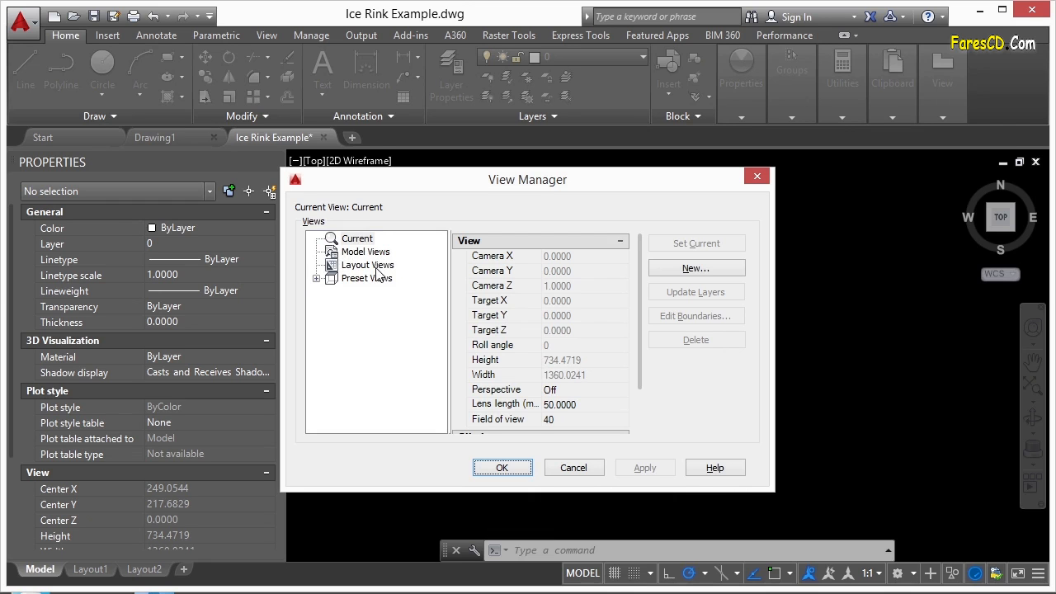
pyautogui.click(316, 279)
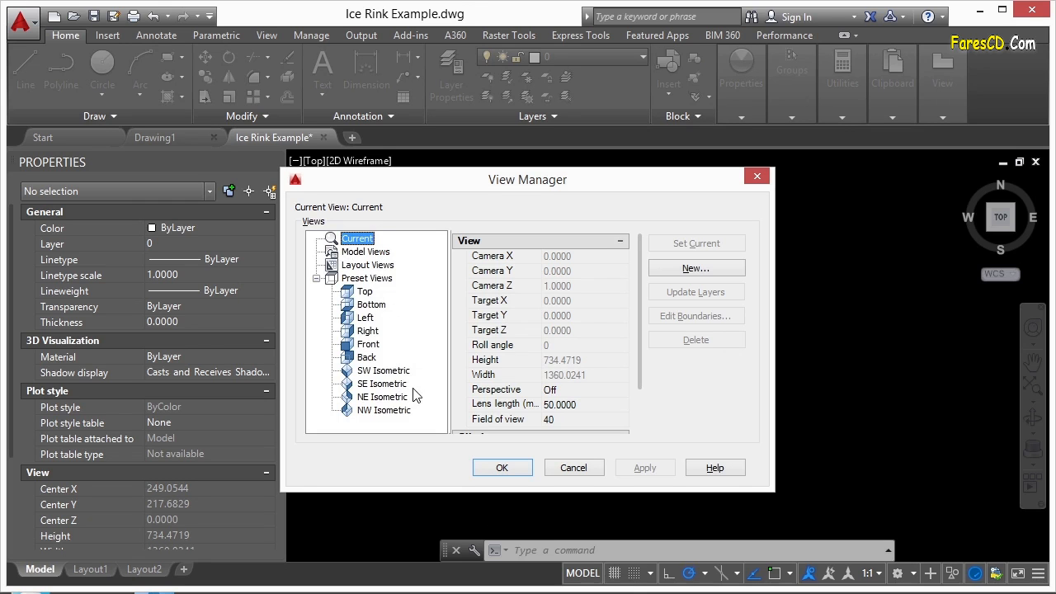
pyautogui.click(317, 278)
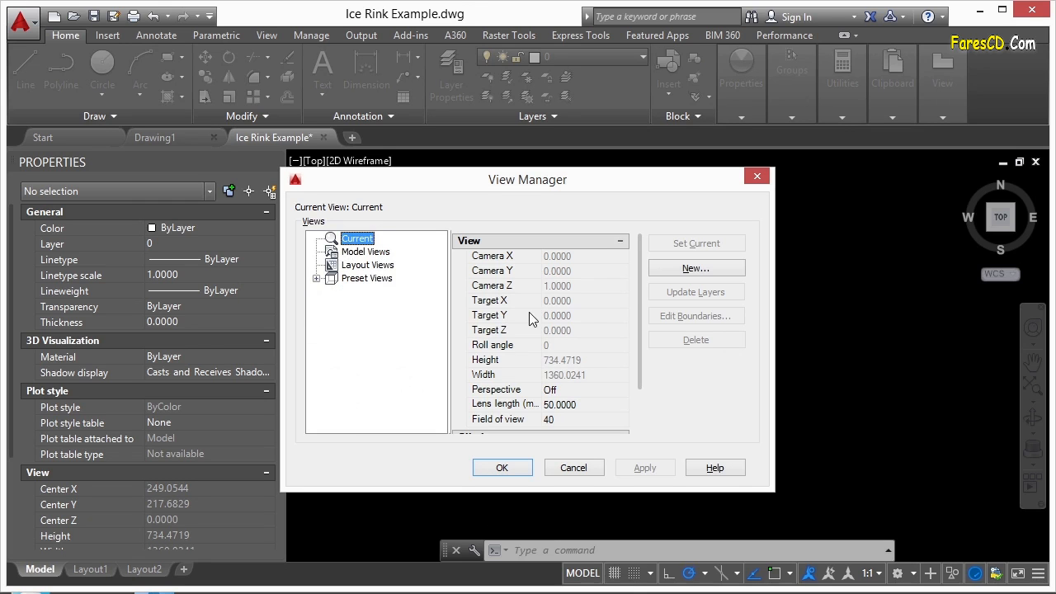
# Start a new view named "north entrance" with the World UCS and the 2D Wireframe visual style
pyautogui.click(704, 271)
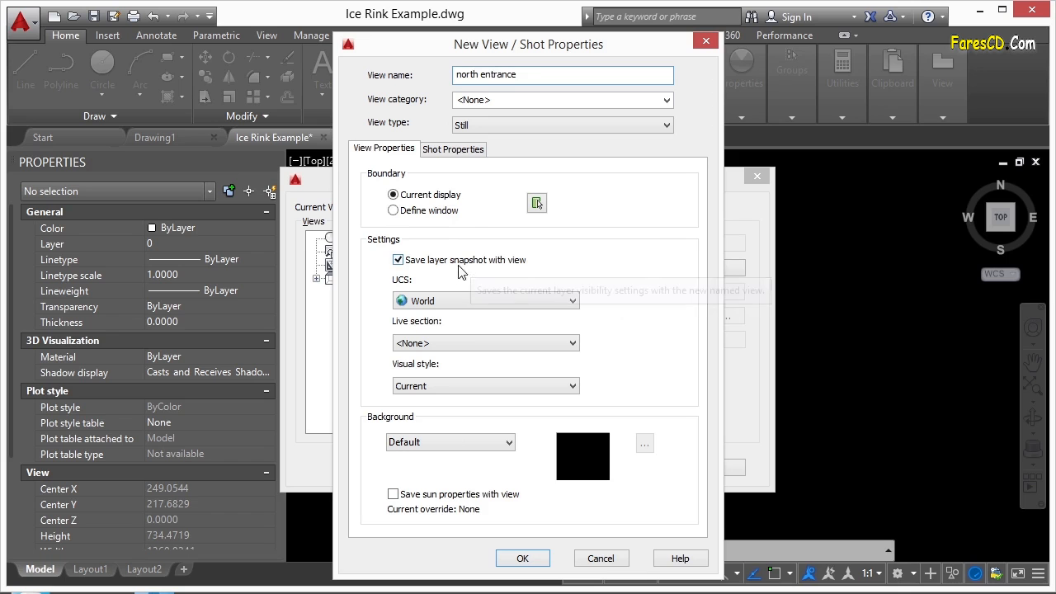
pyautogui.click(484, 305)
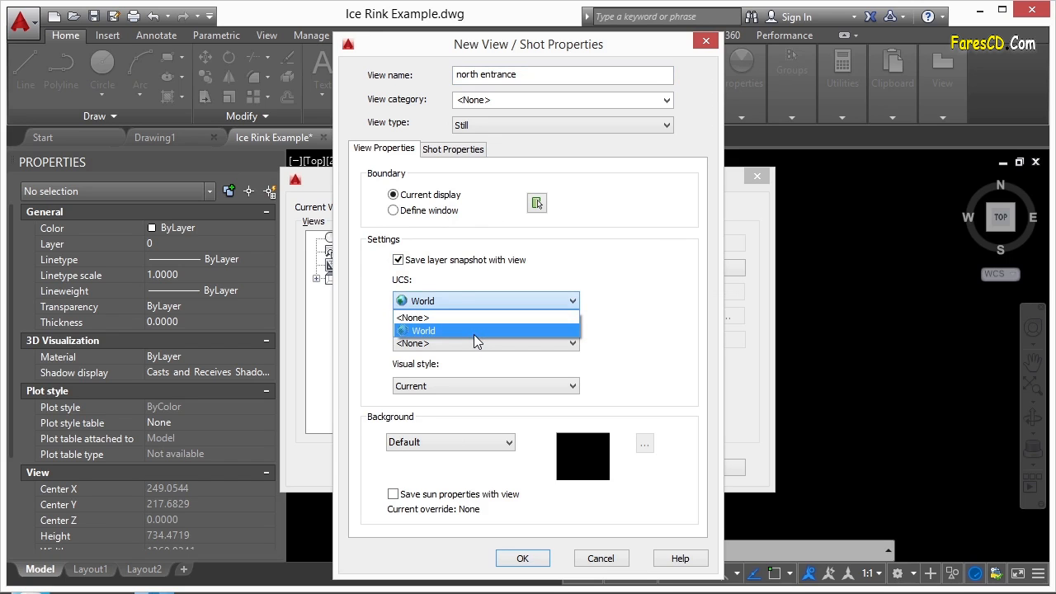
pyautogui.click(475, 331)
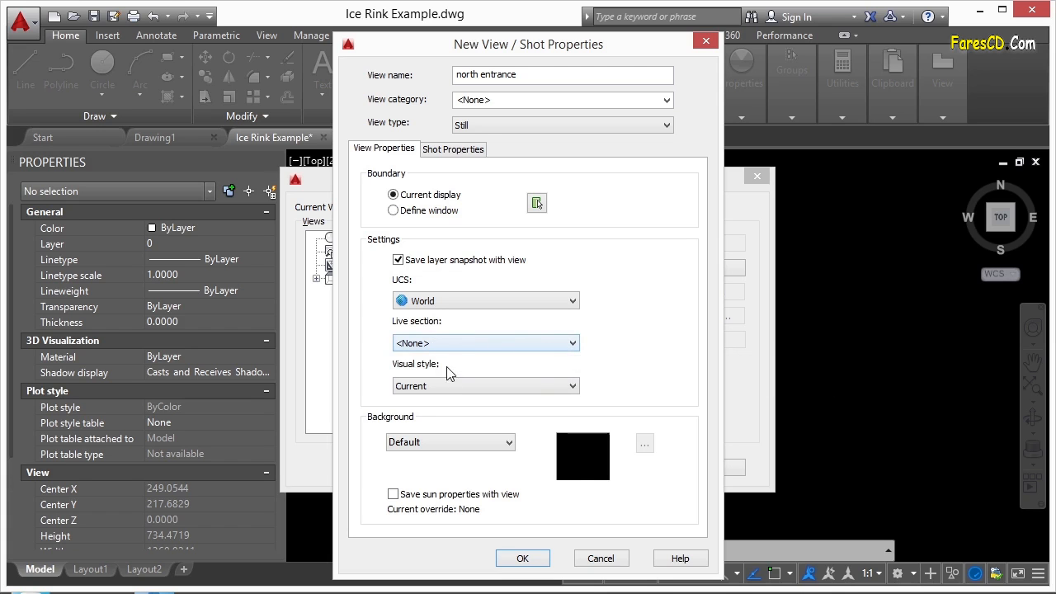
pyautogui.click(462, 394)
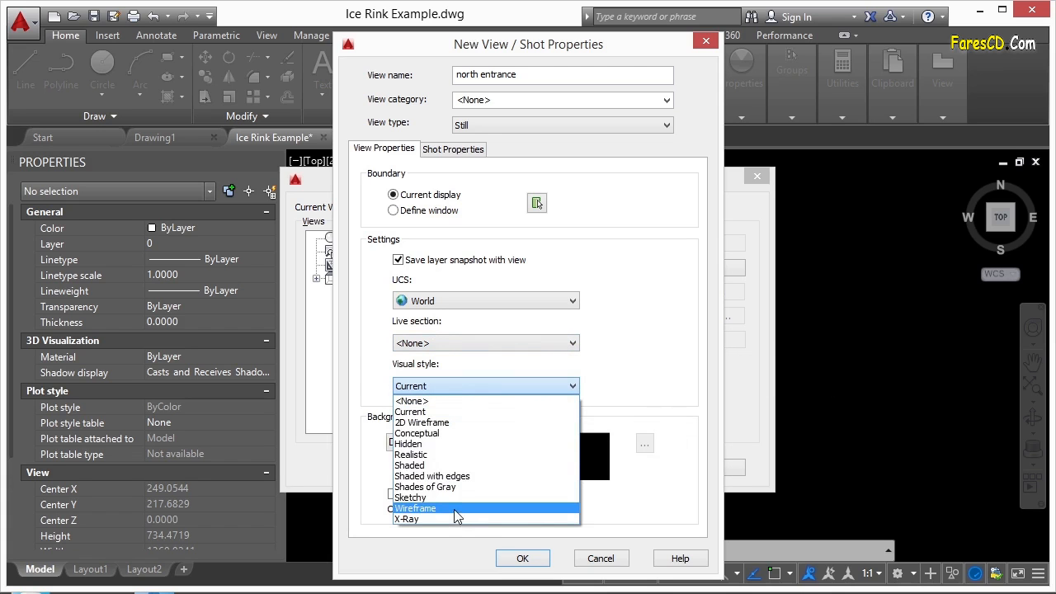
pyautogui.click(450, 412)
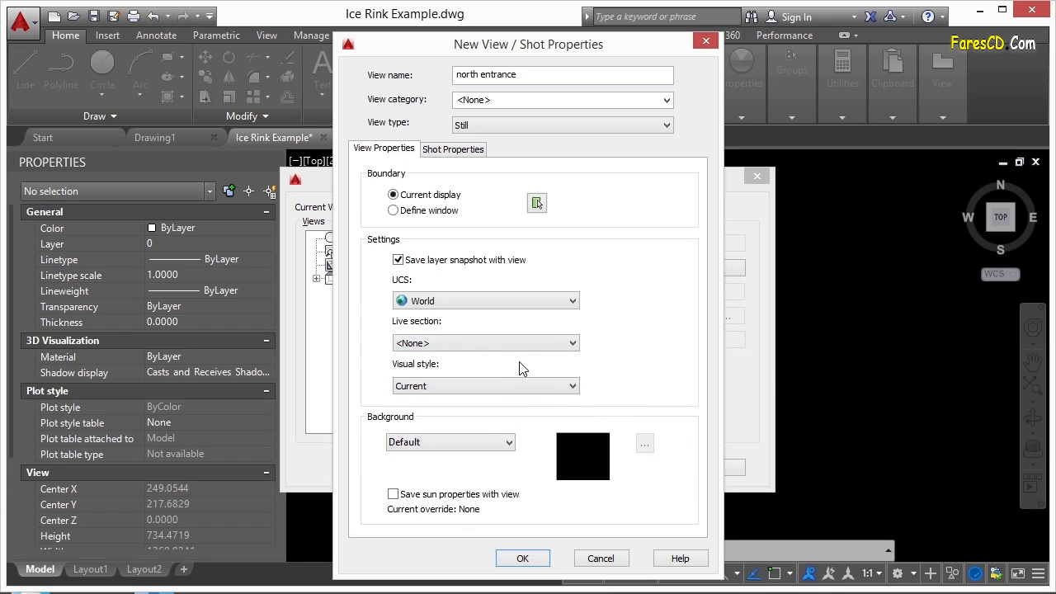
pyautogui.click(547, 388)
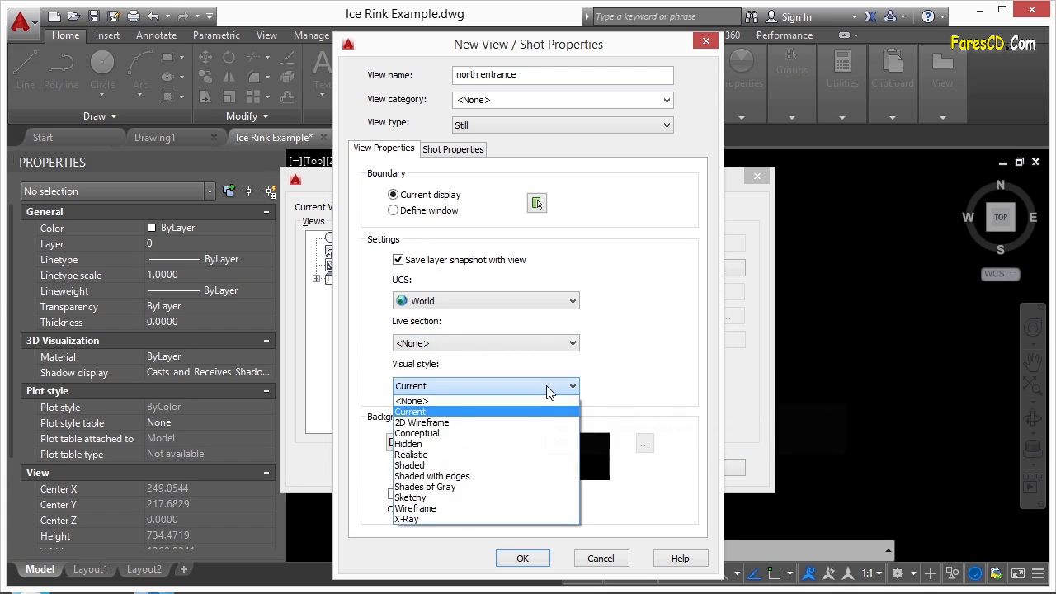
pyautogui.click(465, 423)
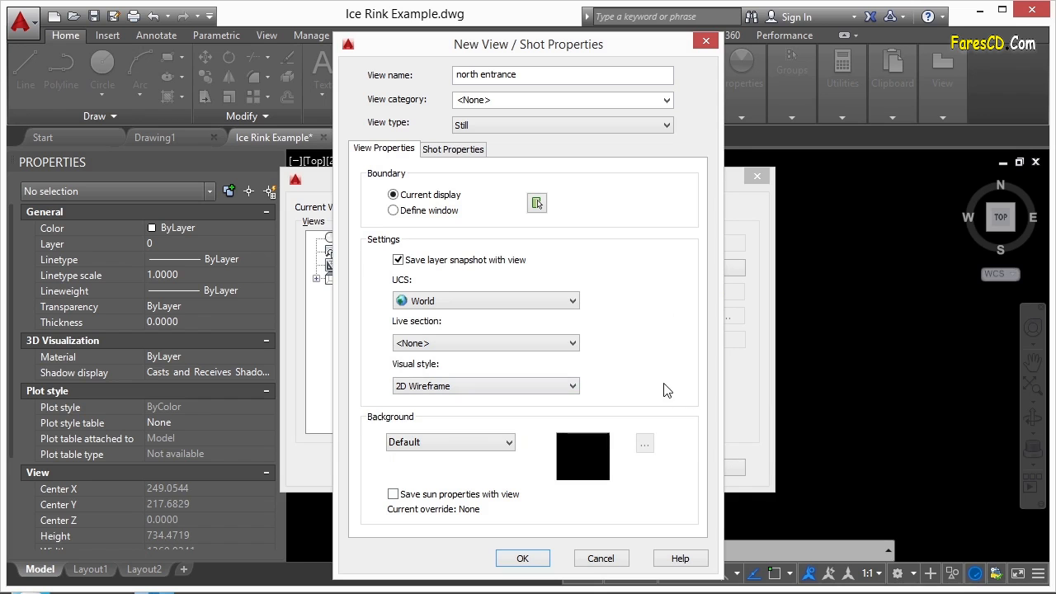
# Define the view's boundary with a window around the entrance structure at the north end of the plan
pyautogui.click(538, 203)
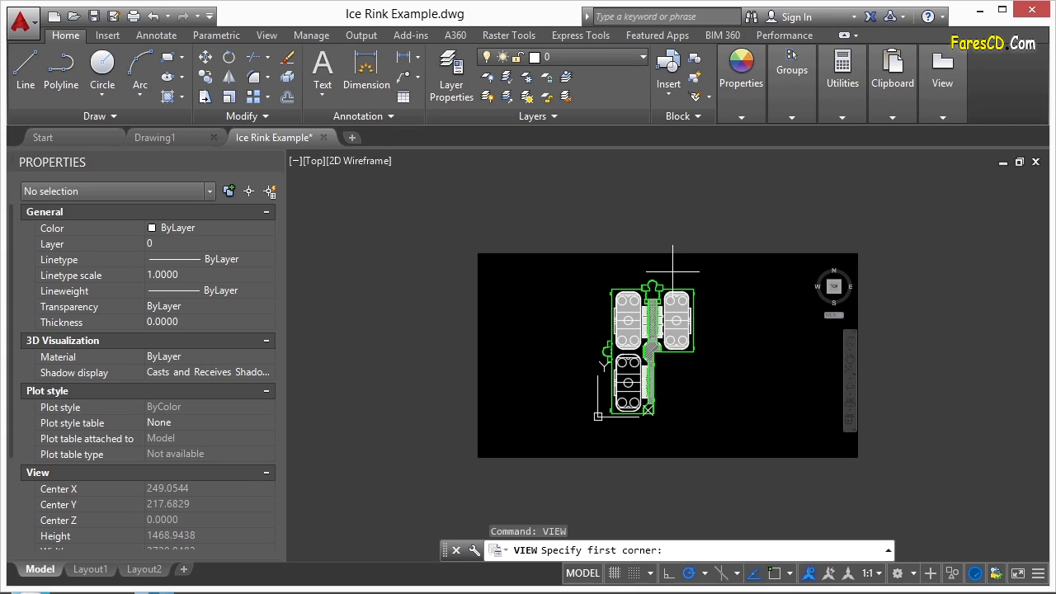
pyautogui.scroll(5, 670, 270)
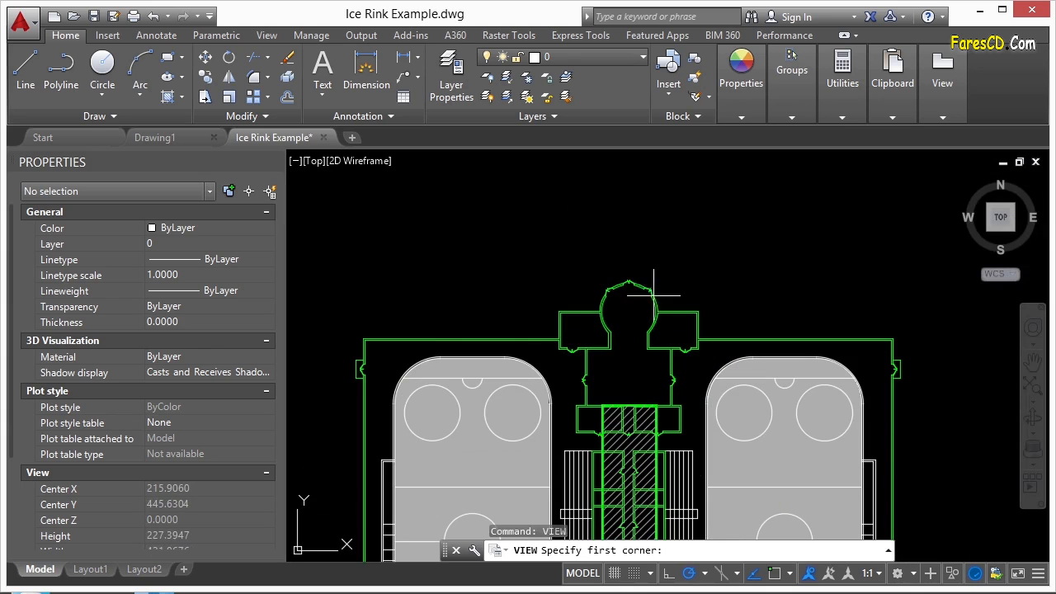
pyautogui.click(705, 264)
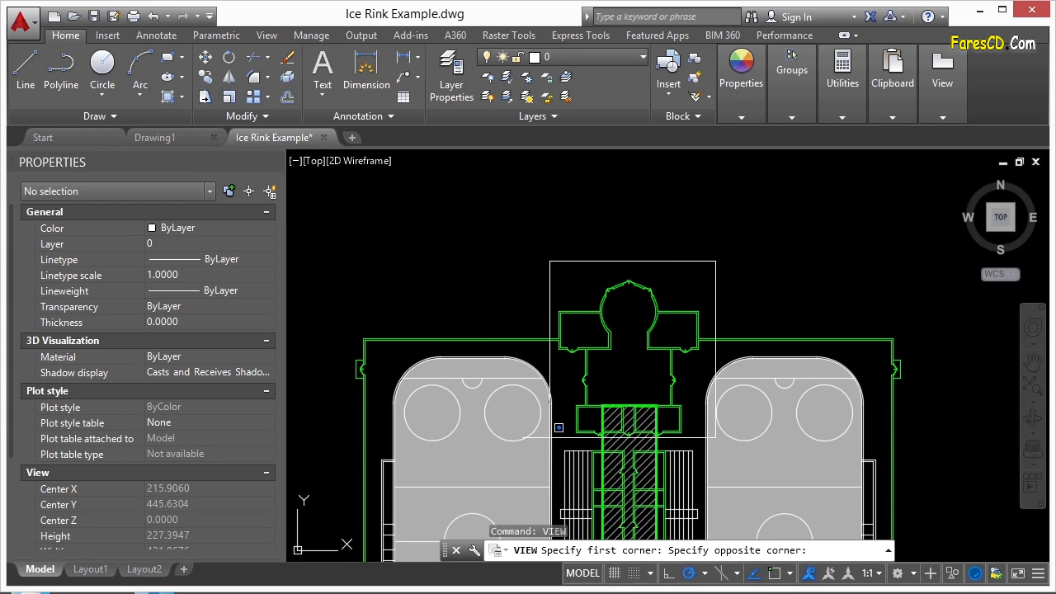
pyautogui.click(548, 439)
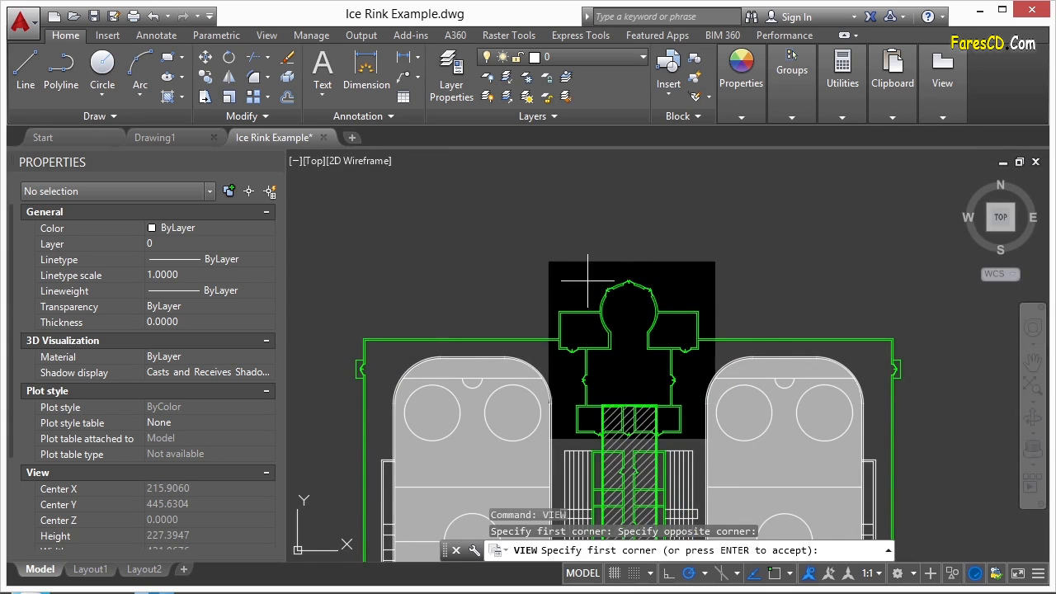
pyautogui.scroll(-6, 586, 284)
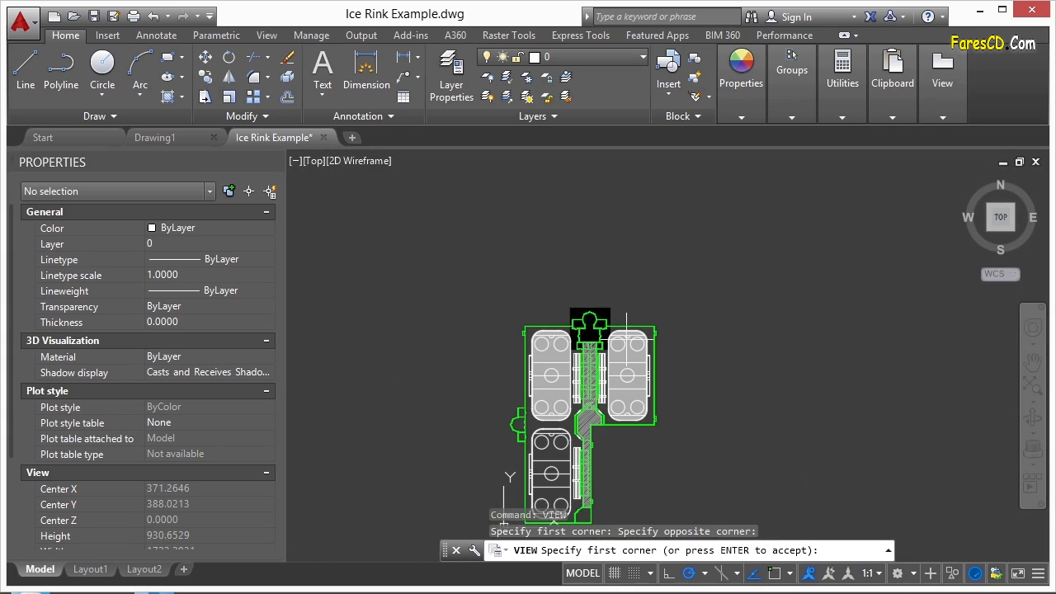
pyautogui.scroll(8, 581, 318)
pyautogui.moveTo(639, 351)
pyautogui.mouseDown(button='middle')
pyautogui.moveTo(517, 276)
pyautogui.moveTo(537, 285)
pyautogui.mouseUp(button='middle')
pyautogui.scroll(-3, 526, 279)
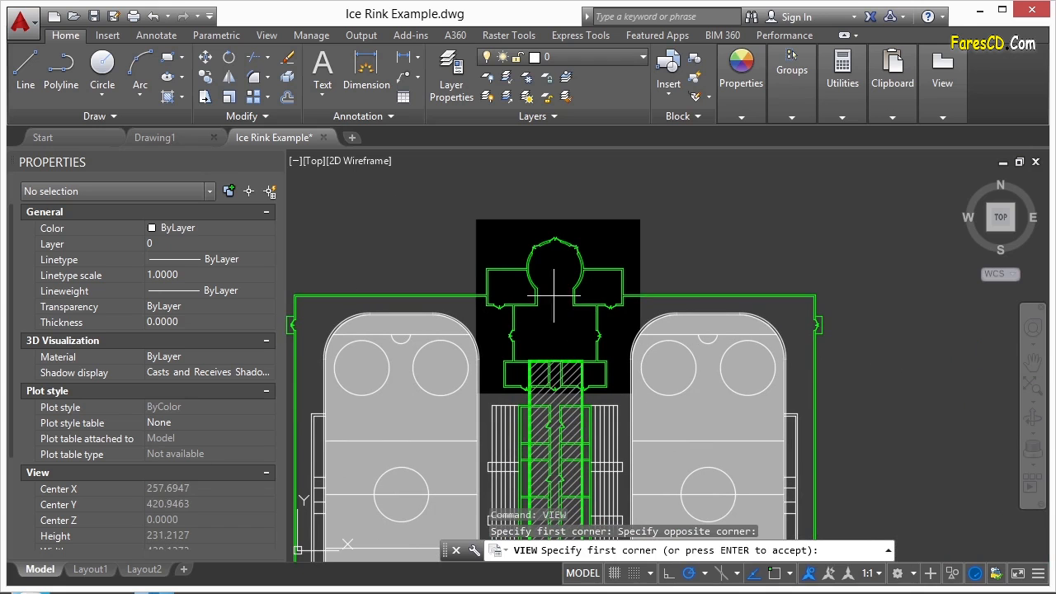
# Redraw the boundary window tightly around the whole north entrance, accept it and save the named view
pyautogui.click(471, 225)
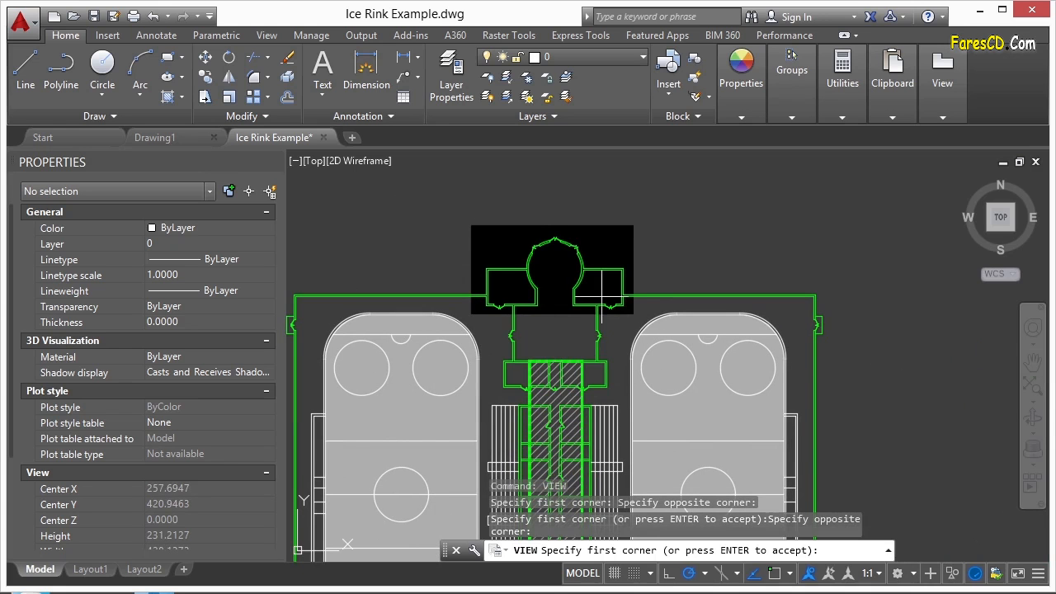
pyautogui.click(479, 221)
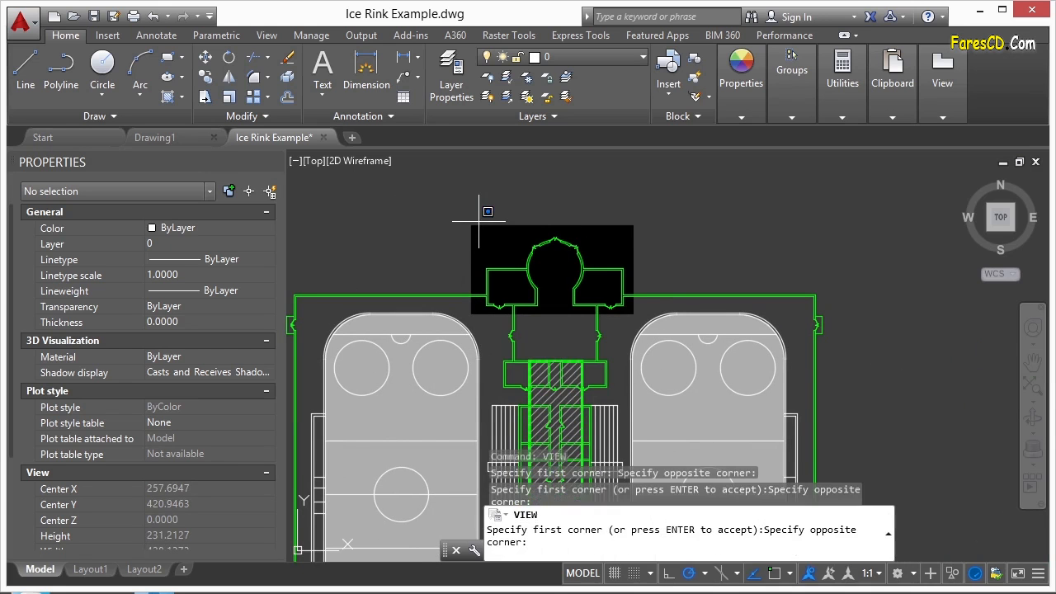
pyautogui.click(632, 390)
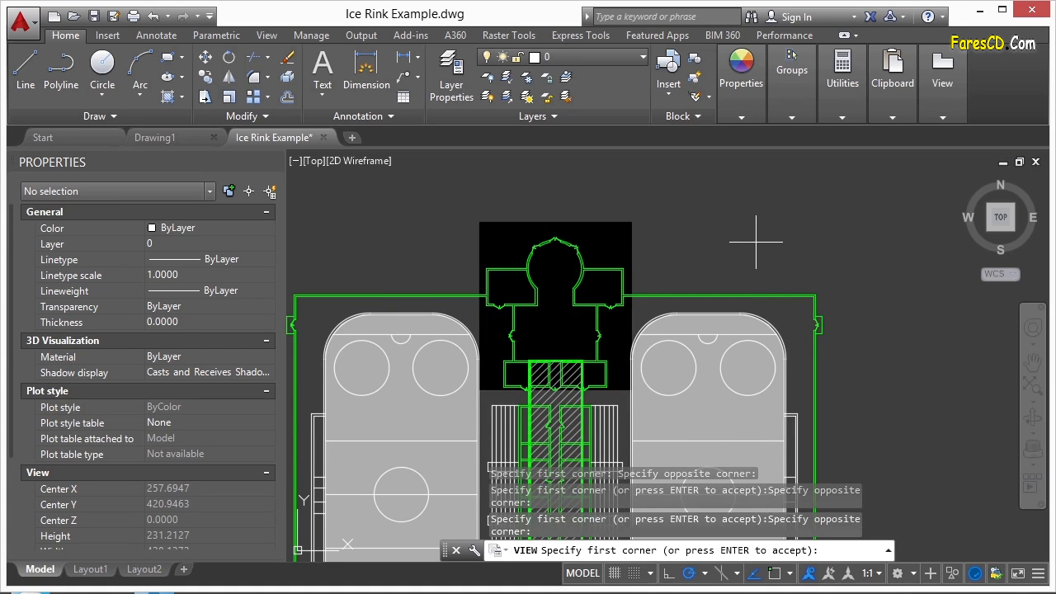
pyautogui.press('Return')
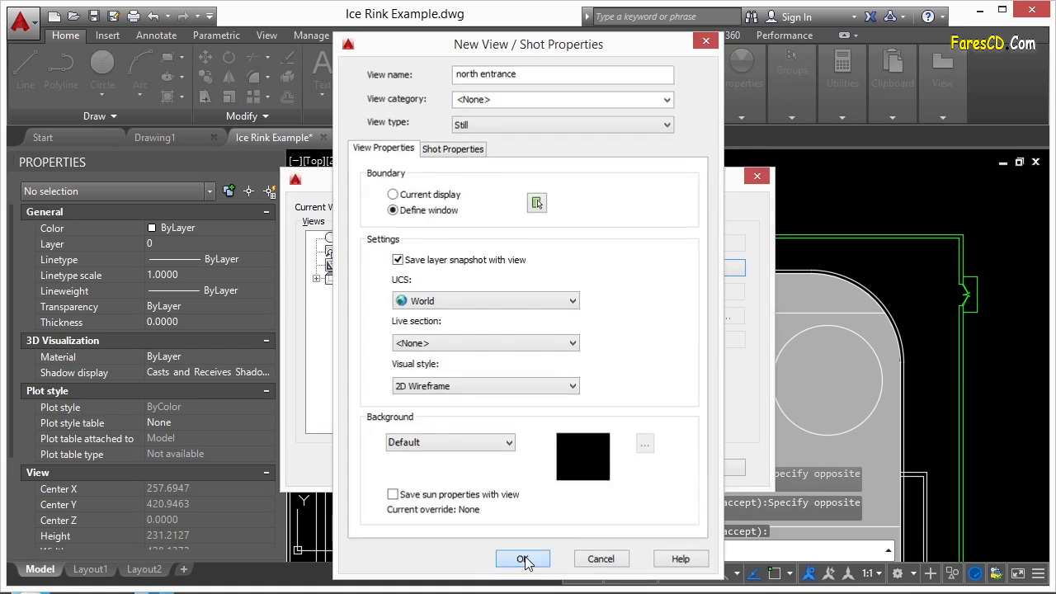
pyautogui.click(522, 559)
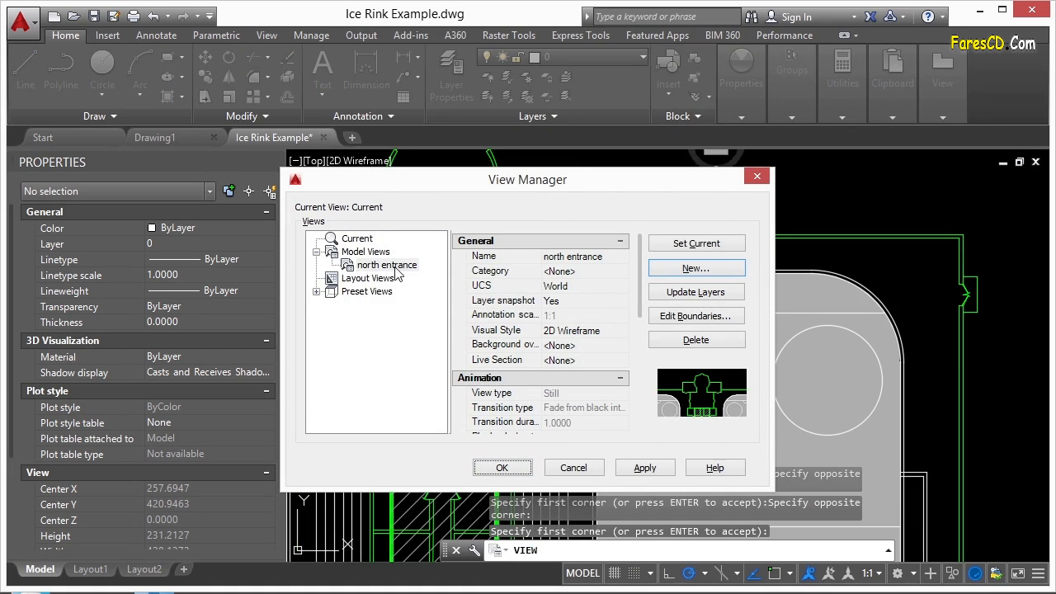
pyautogui.click(505, 470)
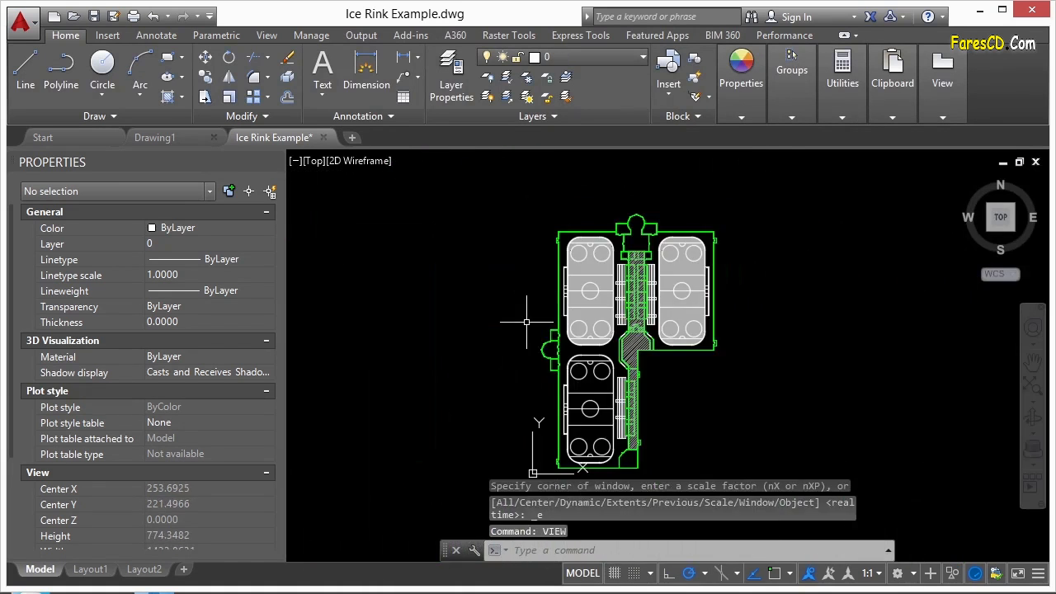
# Open the View Manager, set the saved "north entrance" model view current and apply it to the drawing
pyautogui.write('vi')
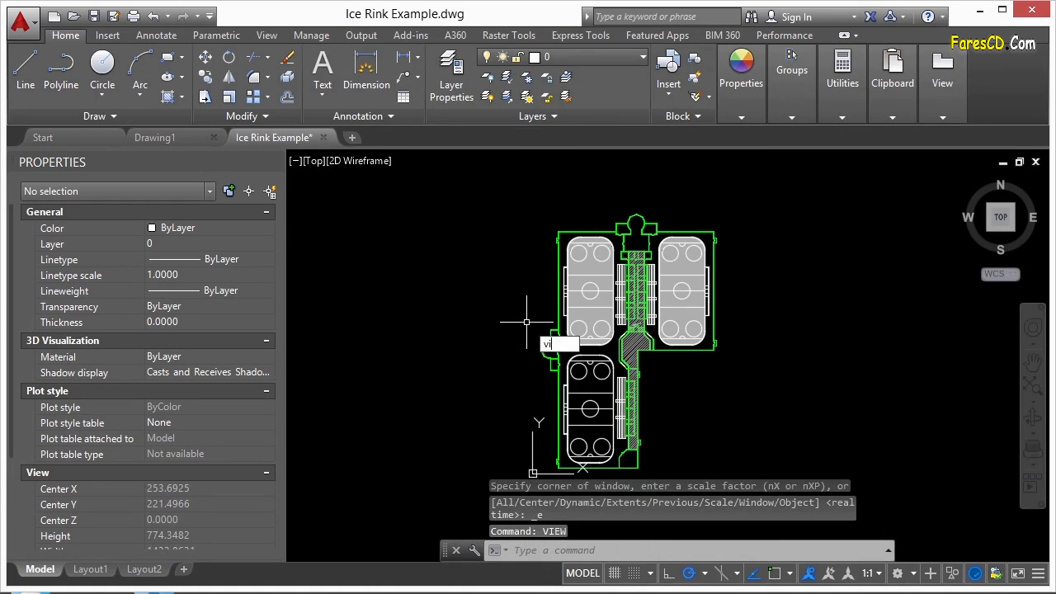
pyautogui.write('ew')
pyautogui.press('Return')
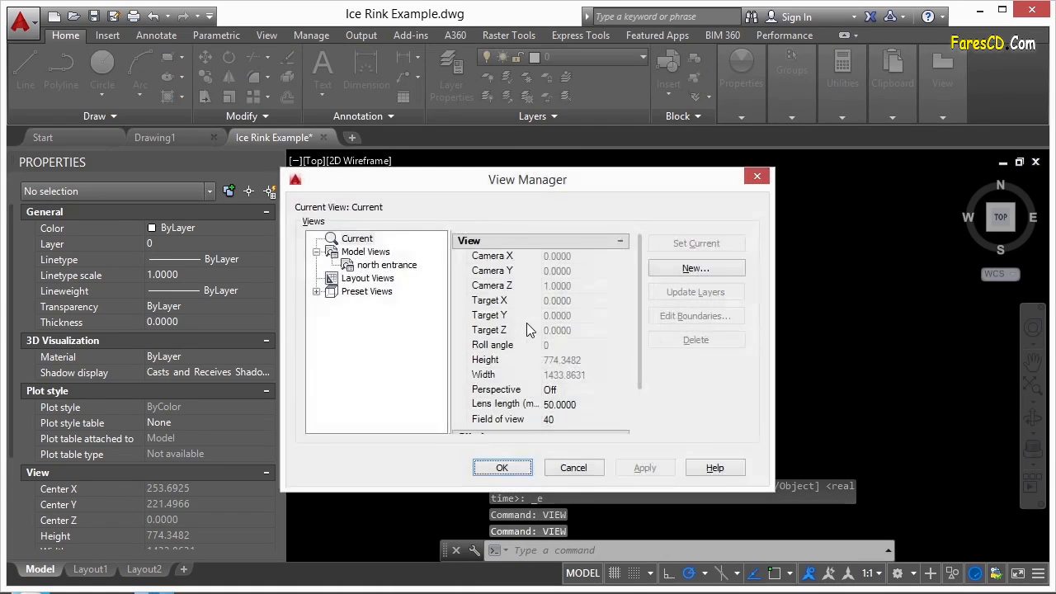
pyautogui.click(375, 262)
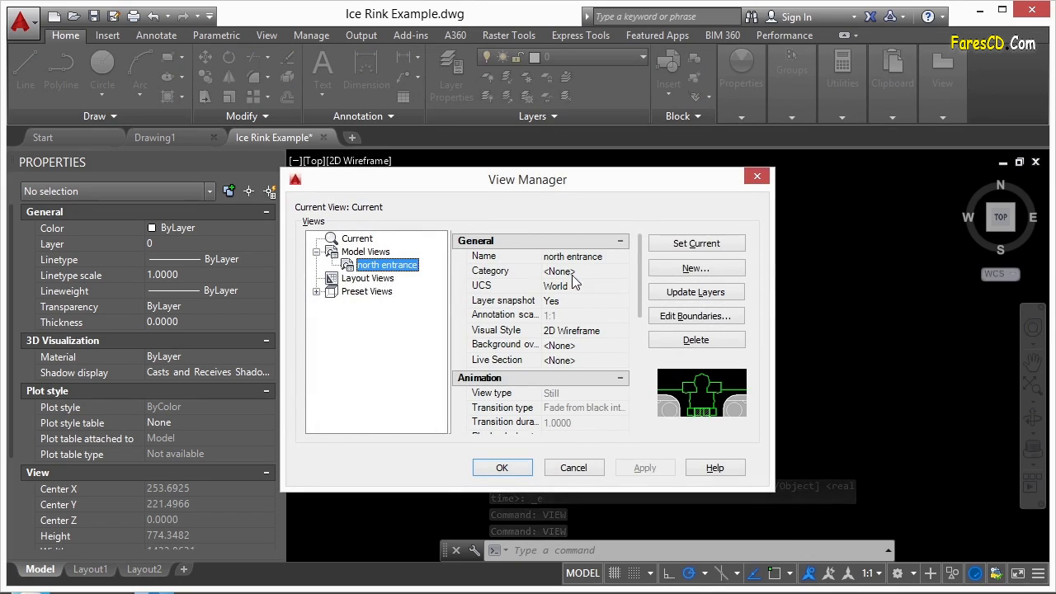
pyautogui.click(693, 248)
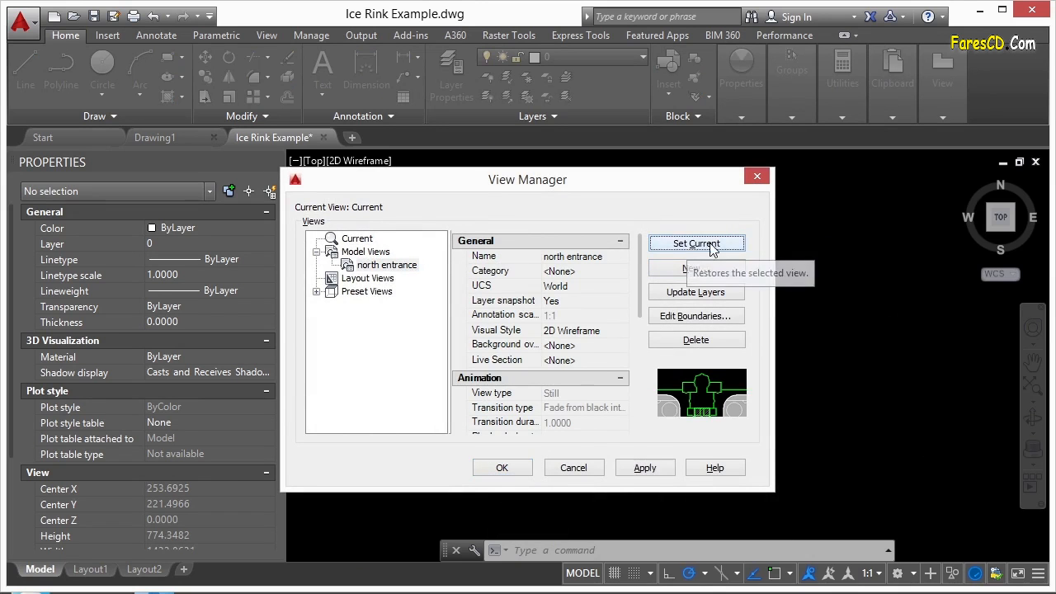
pyautogui.click(502, 468)
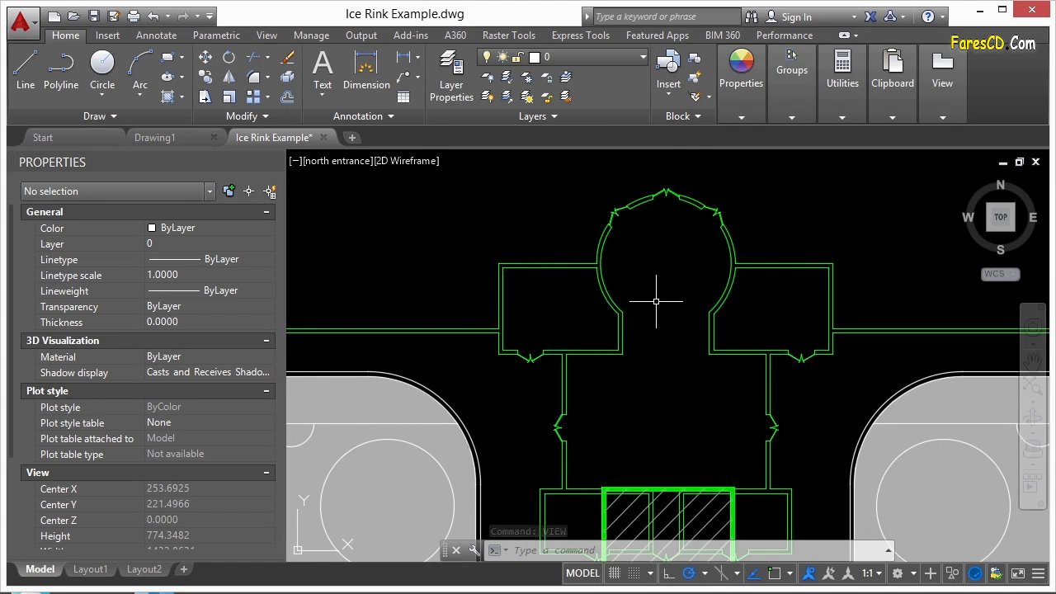
# Start a new named view called "rink 1" from the View Manager
pyautogui.scroll(-5, 638, 287)
pyautogui.scroll(1, 638, 288)
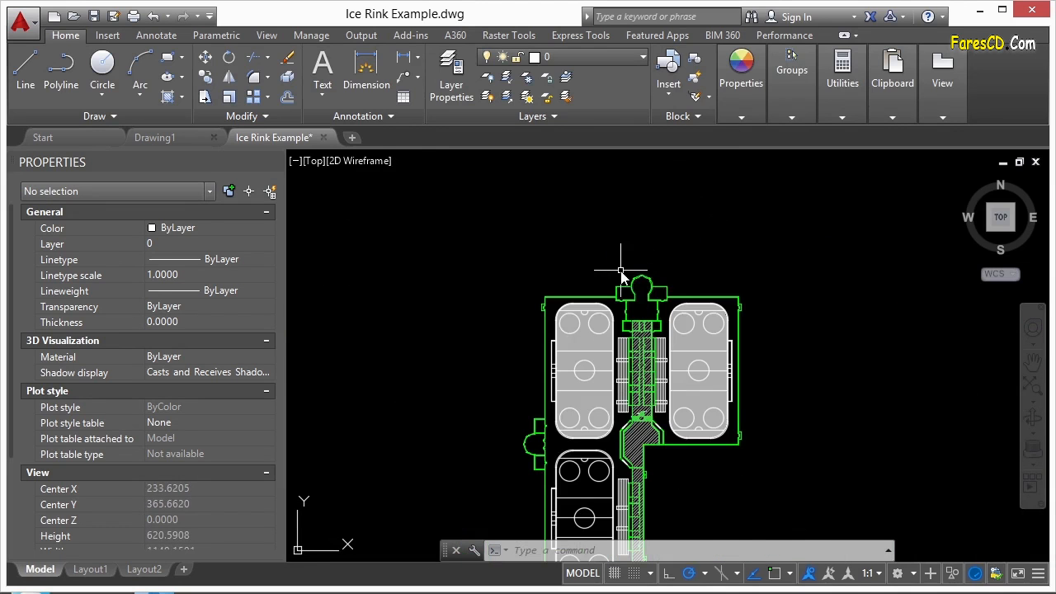
pyautogui.write('v')
pyautogui.press('Return')
pyautogui.click(687, 270)
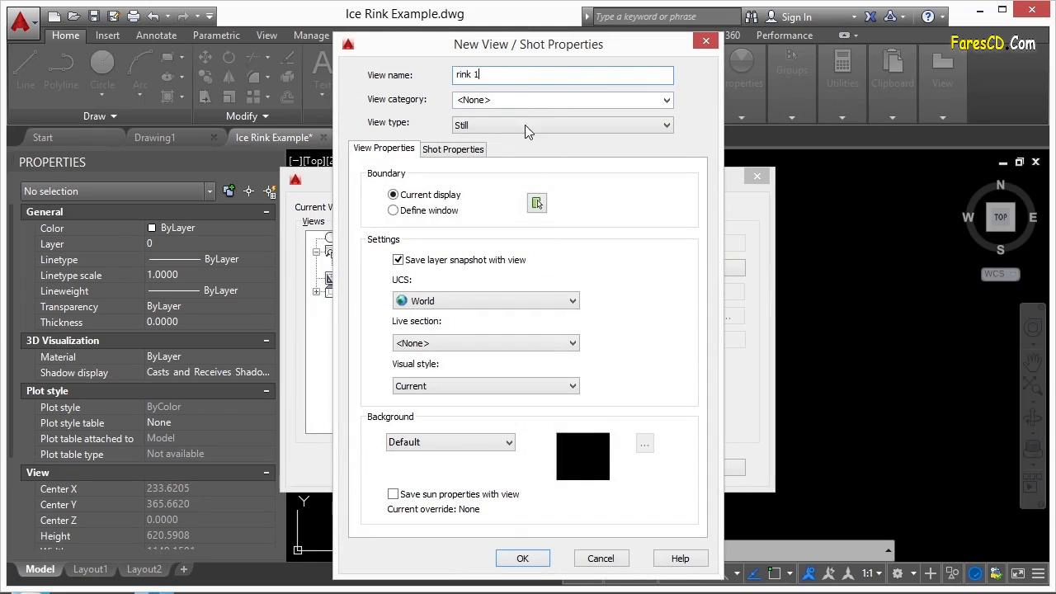
# Define the view's boundary with a window around the unshaded rink at the plan's south end, accept it and save the view
pyautogui.click(536, 203)
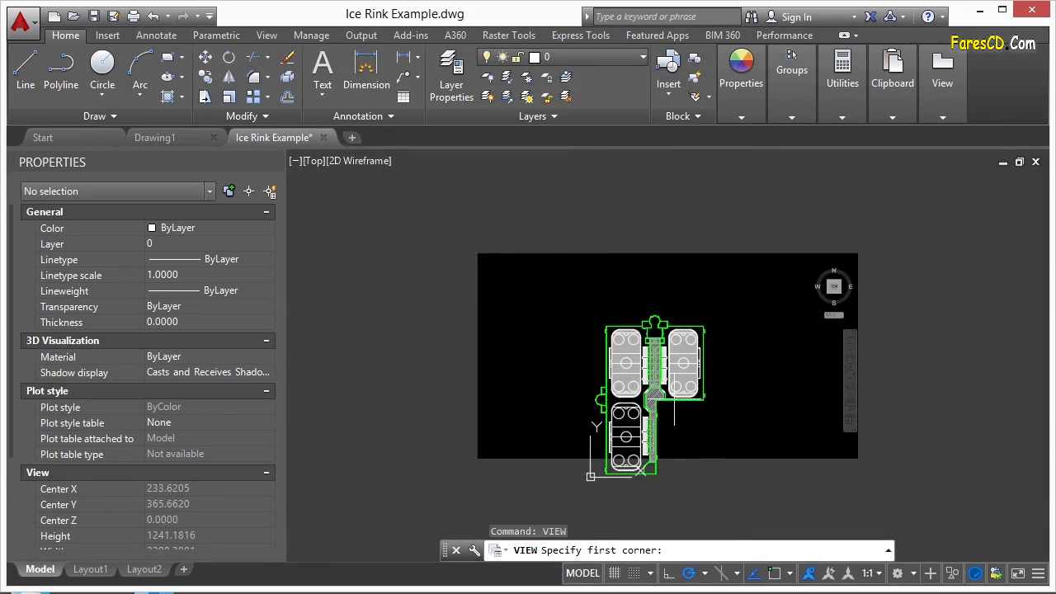
pyautogui.scroll(4, 623, 391)
pyautogui.click(523, 219)
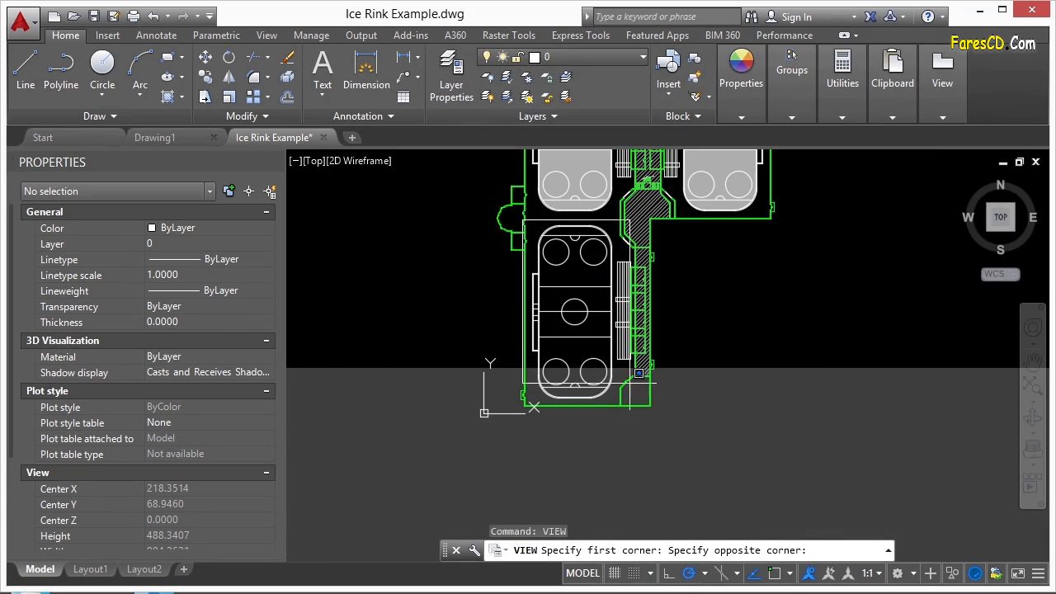
pyautogui.click(620, 410)
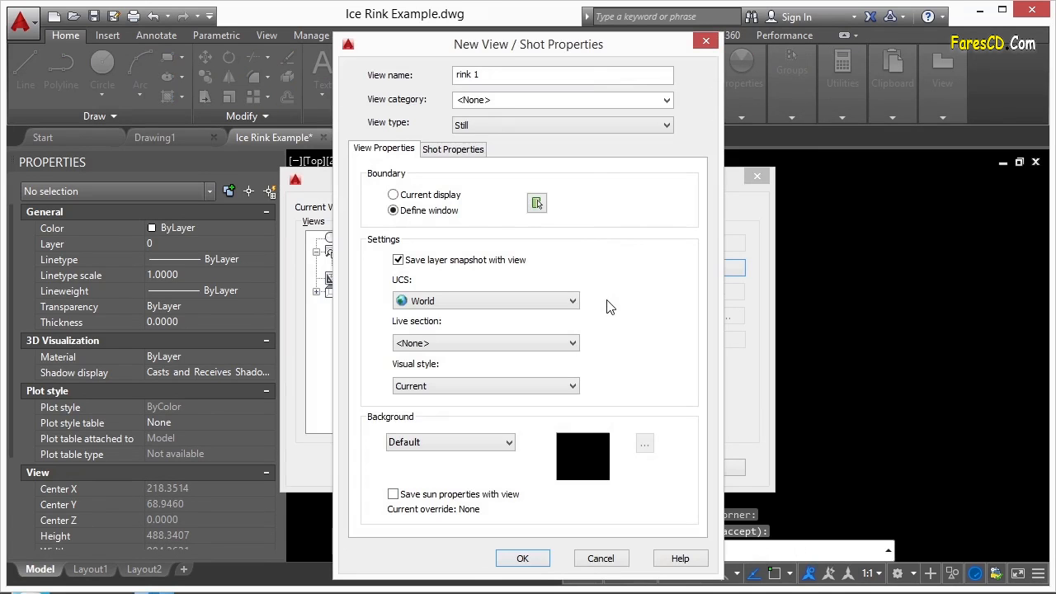
pyautogui.click(528, 558)
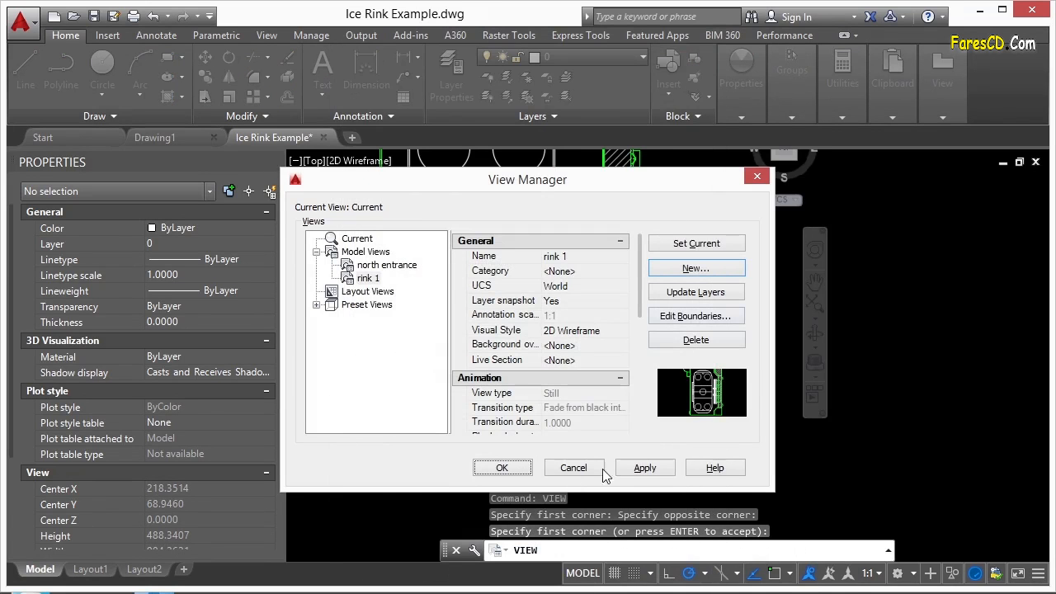
pyautogui.click(509, 472)
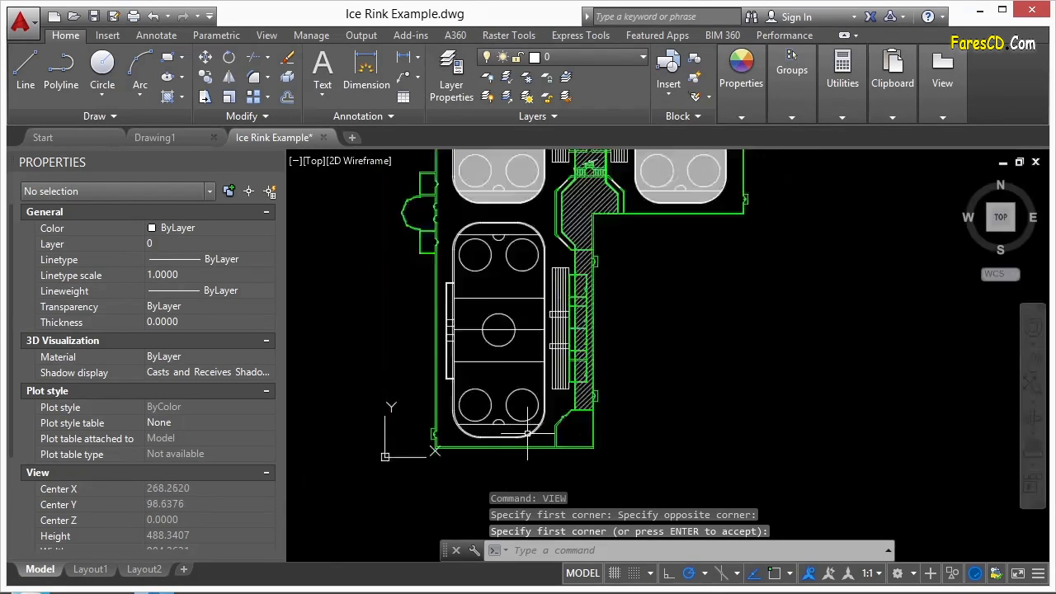
# Restore the custom model view "rink 1" in model space, followed by "north entrance"
pyautogui.click(312, 161)
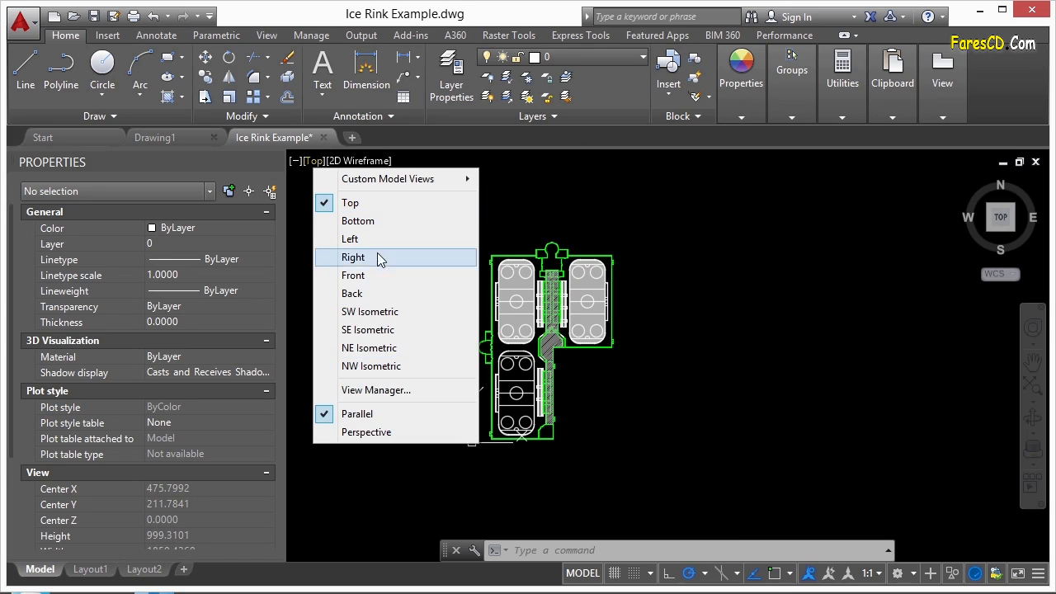
pyautogui.moveTo(395, 184)
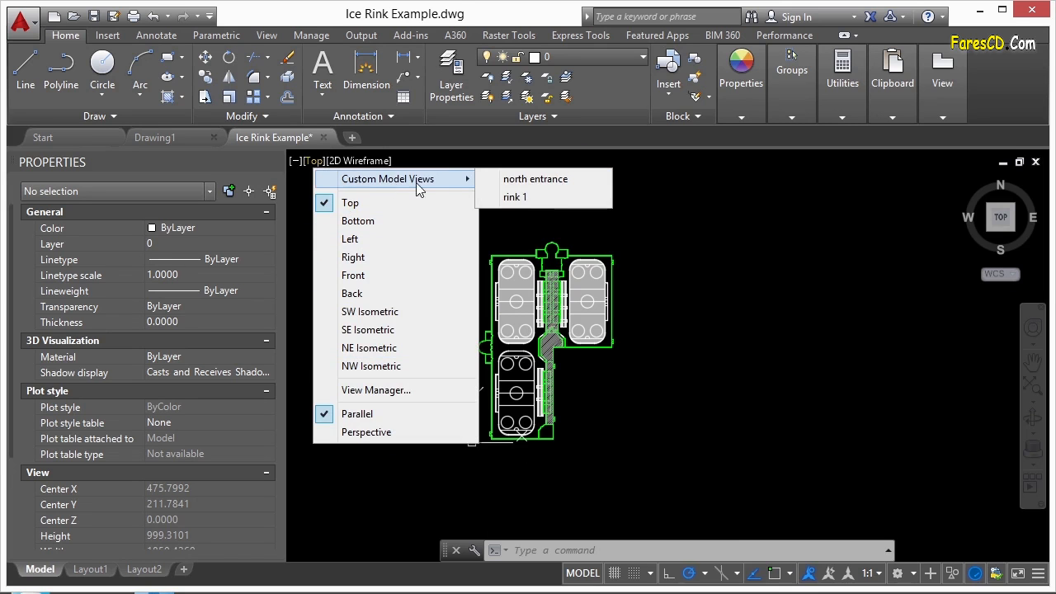
pyautogui.click(519, 197)
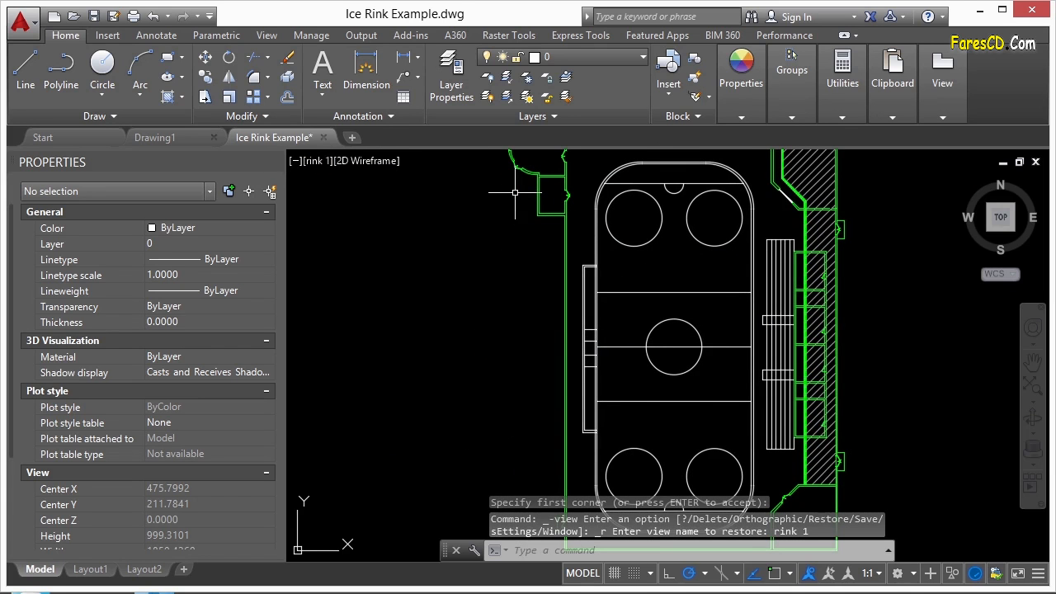
pyautogui.click(319, 161)
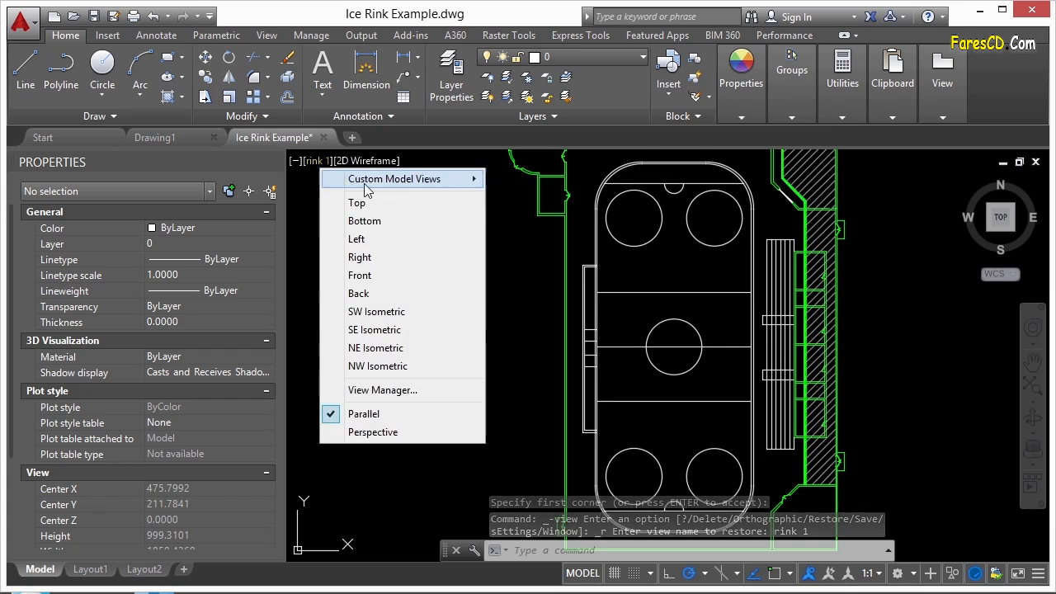
pyautogui.moveTo(429, 179)
pyautogui.click(528, 179)
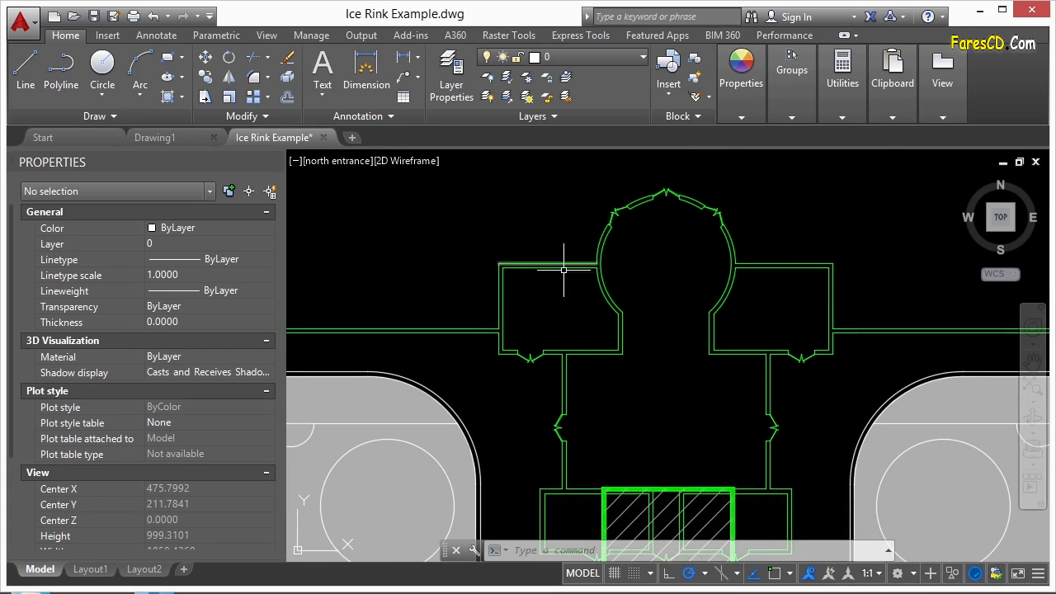
# Add a single rectangular viewport to Layout2, in the empty space beside the existing plan viewport
pyautogui.click(90, 569)
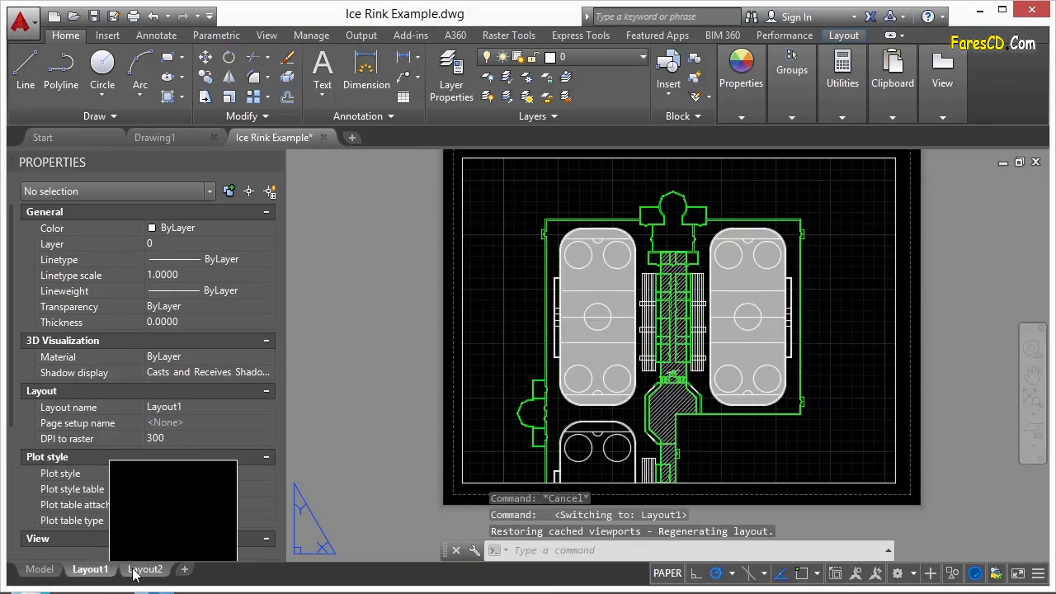
pyautogui.click(144, 569)
pyautogui.write('viewprots')
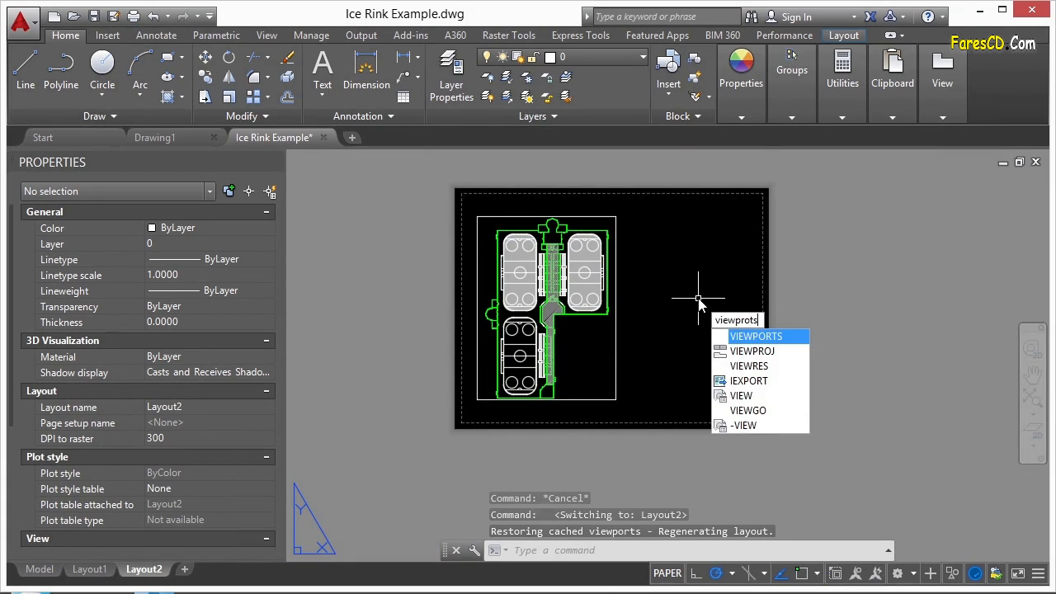
pyautogui.press('Return')
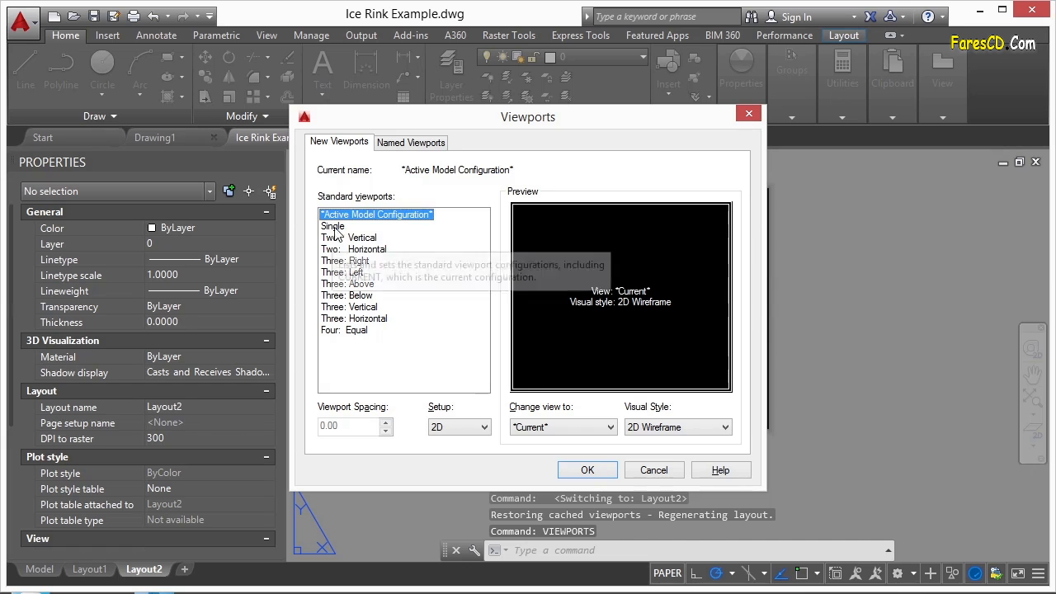
pyautogui.click(334, 227)
pyautogui.click(587, 470)
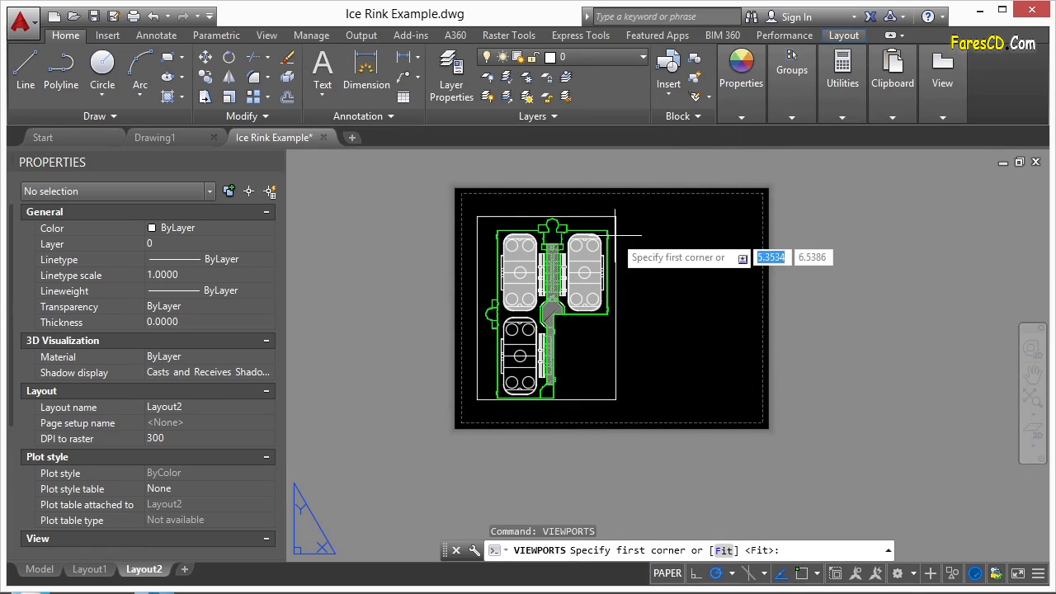
pyautogui.click(628, 215)
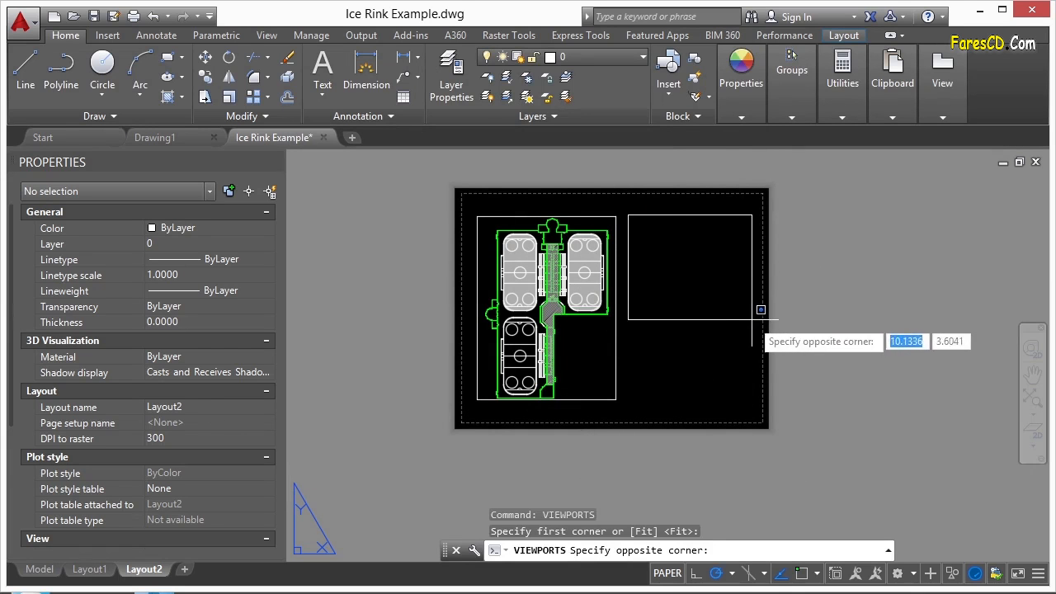
pyautogui.click(752, 320)
# Activate the new viewport, restore the custom model view "north entrance" in it and return to paper space
pyautogui.scroll(4, 684, 319)
pyautogui.doubleClick(674, 353)
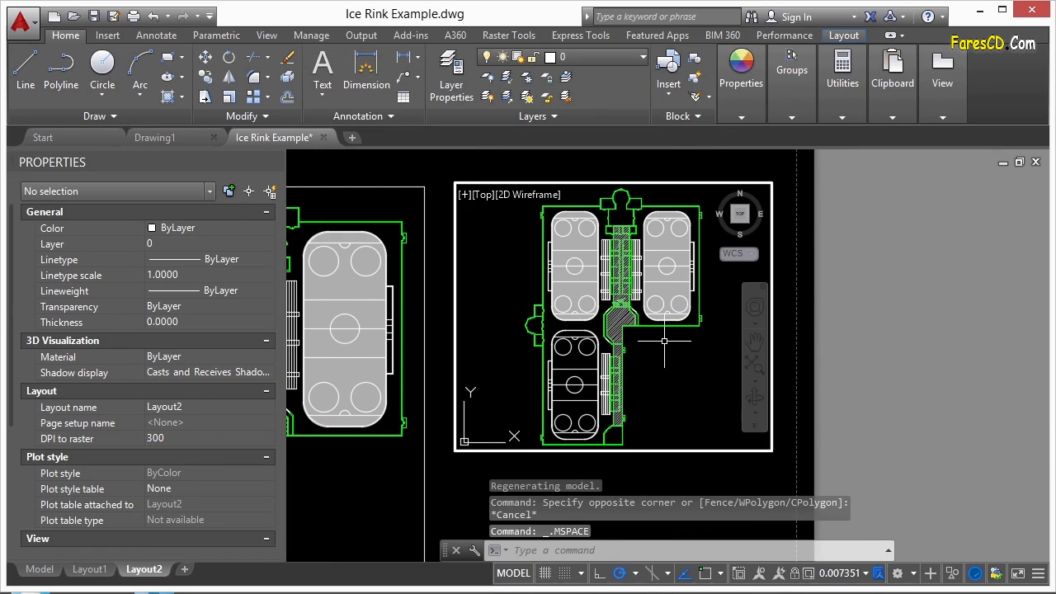
pyautogui.click(485, 195)
pyautogui.moveTo(568, 214)
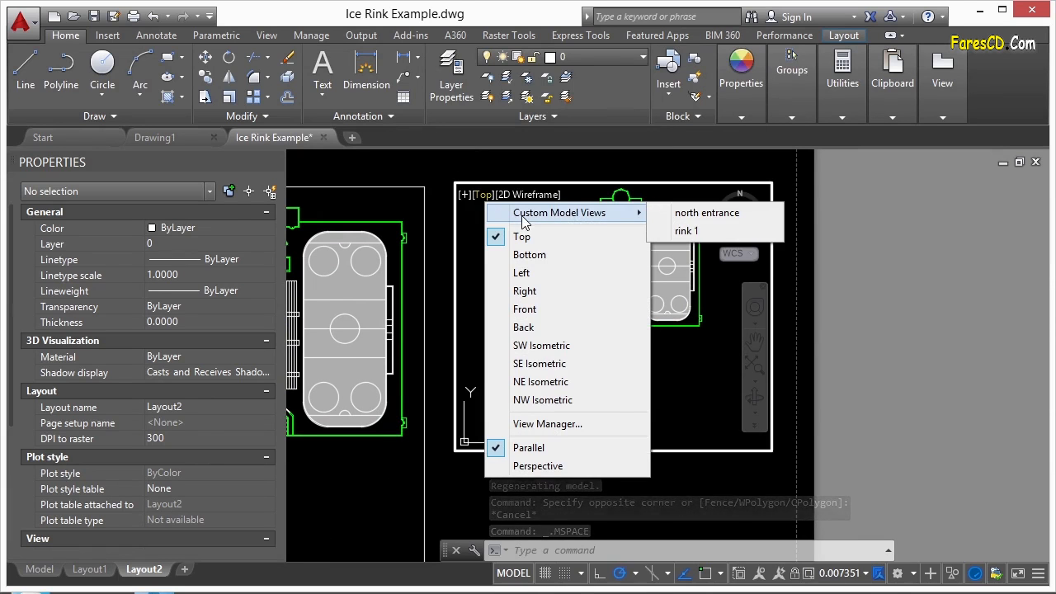
pyautogui.click(687, 213)
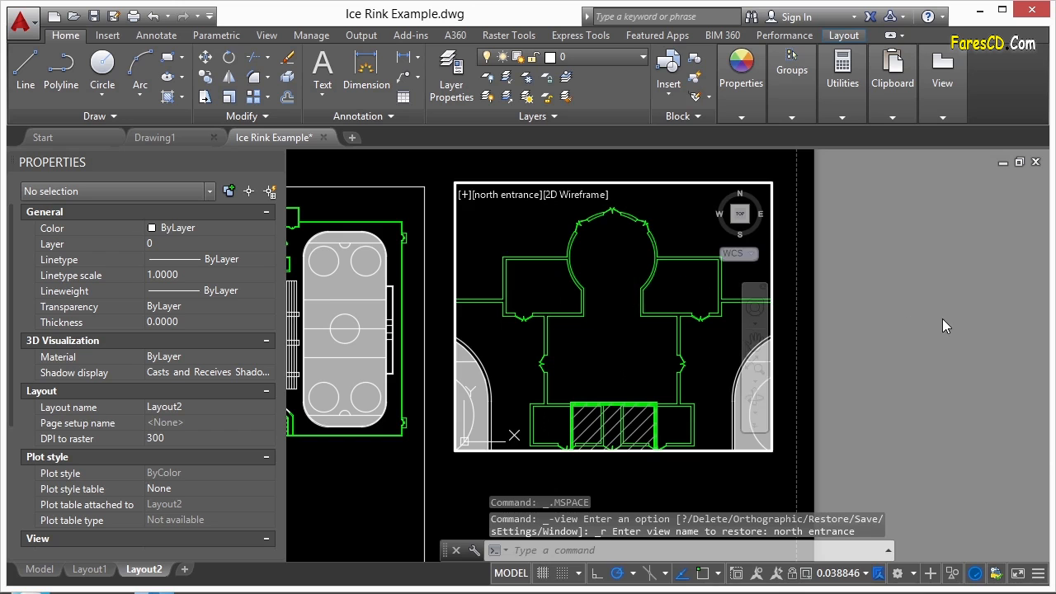
pyautogui.doubleClick(903, 318)
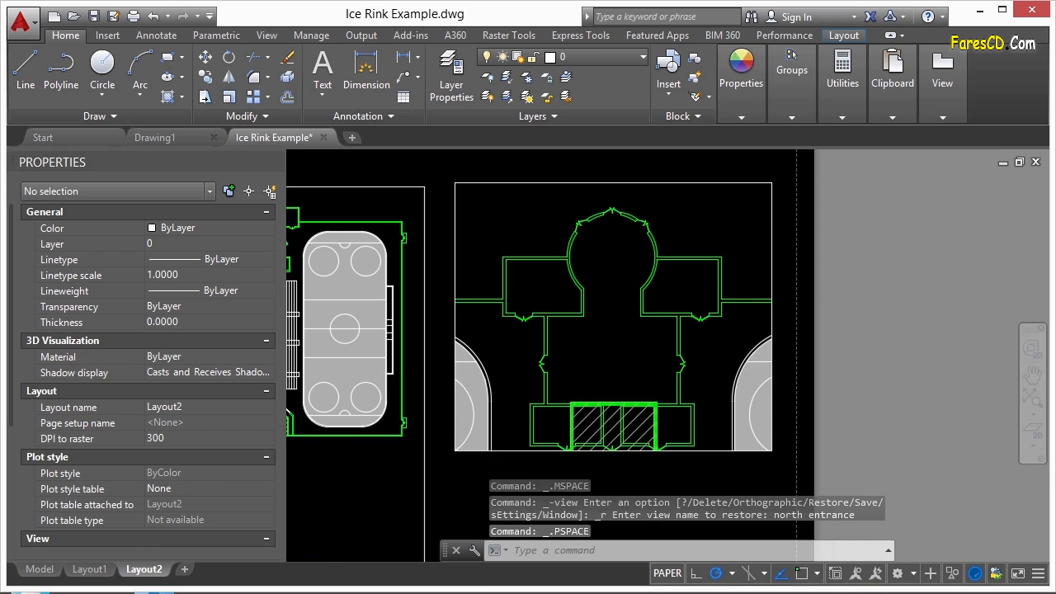
# Start a new named view called "plot" for Layout2
pyautogui.scroll(-3, 858, 280)
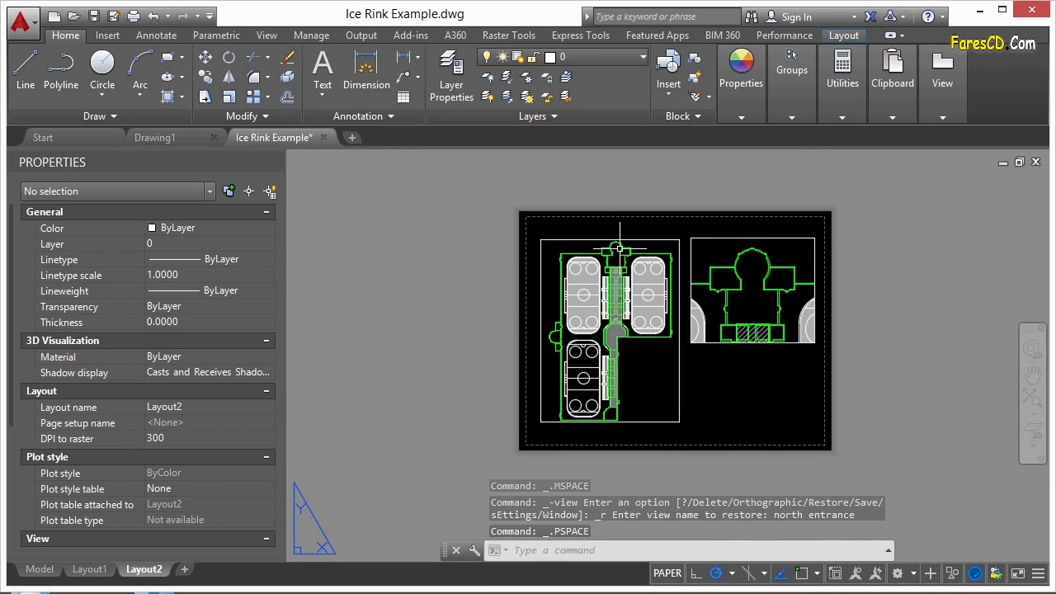
pyautogui.write('view')
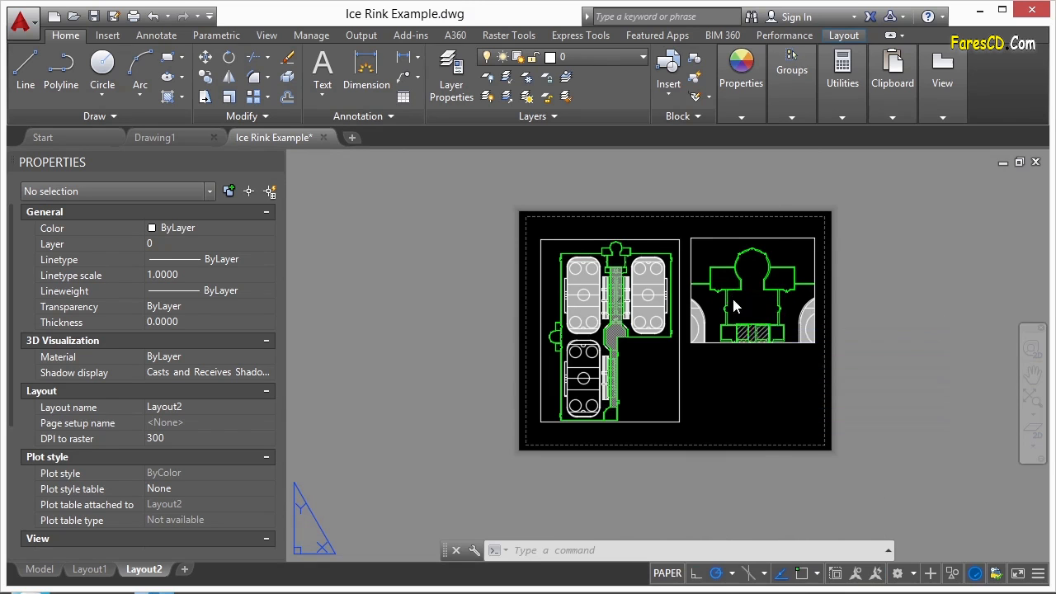
pyautogui.press('Return')
pyautogui.click(691, 270)
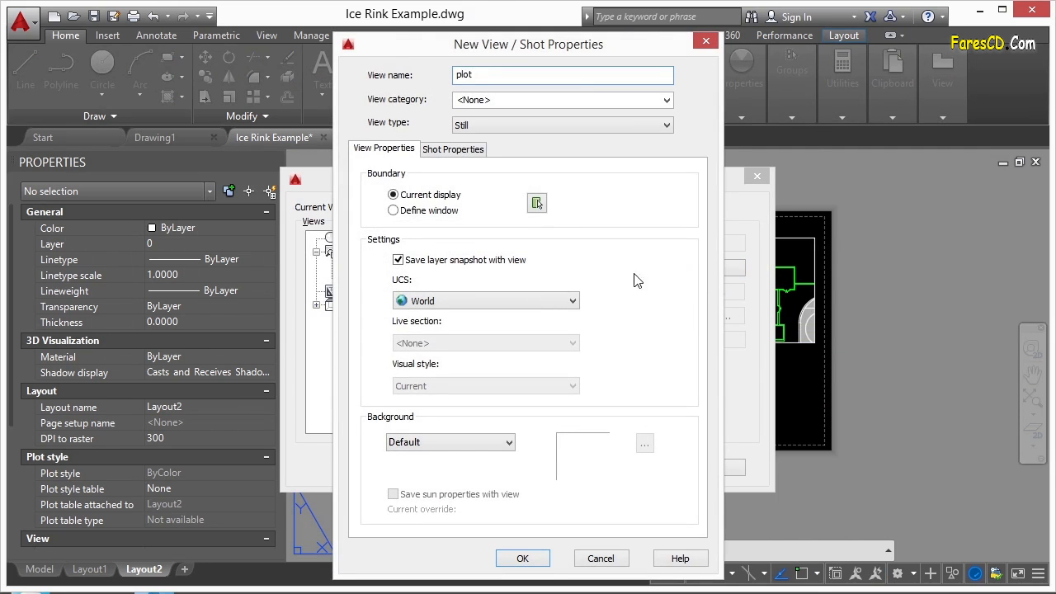
# Define the view's boundary with a window along the sheet's dashed printable area, from its upper-right to lower-left corner, and save the view
pyautogui.click(537, 204)
pyautogui.scroll(10, 775, 299)
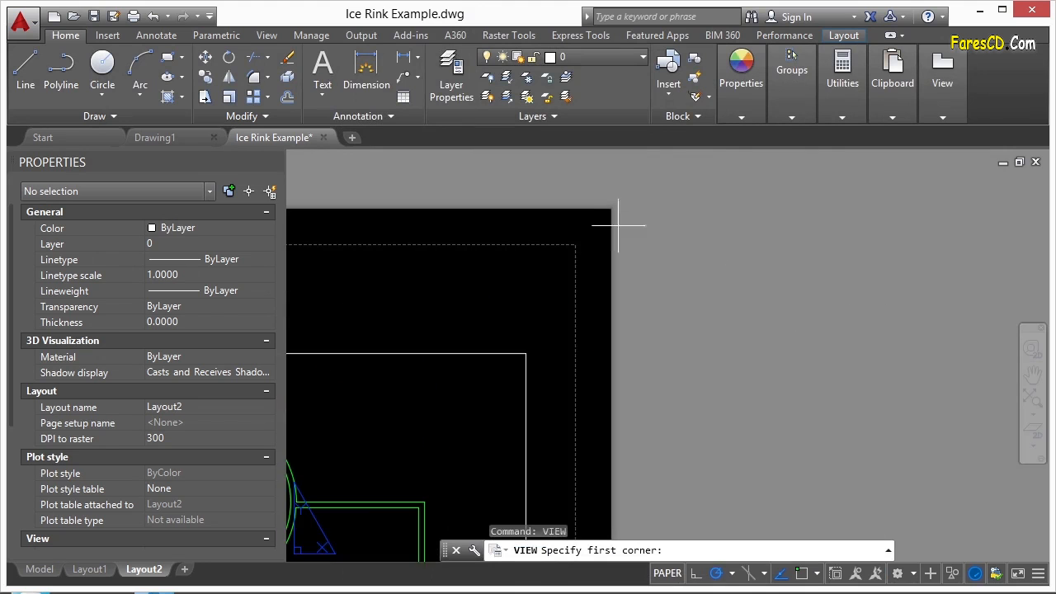
pyautogui.click(582, 242)
pyautogui.scroll(-6, 676, 182)
pyautogui.scroll(4, 565, 427)
pyautogui.scroll(2, 565, 428)
pyautogui.click(529, 420)
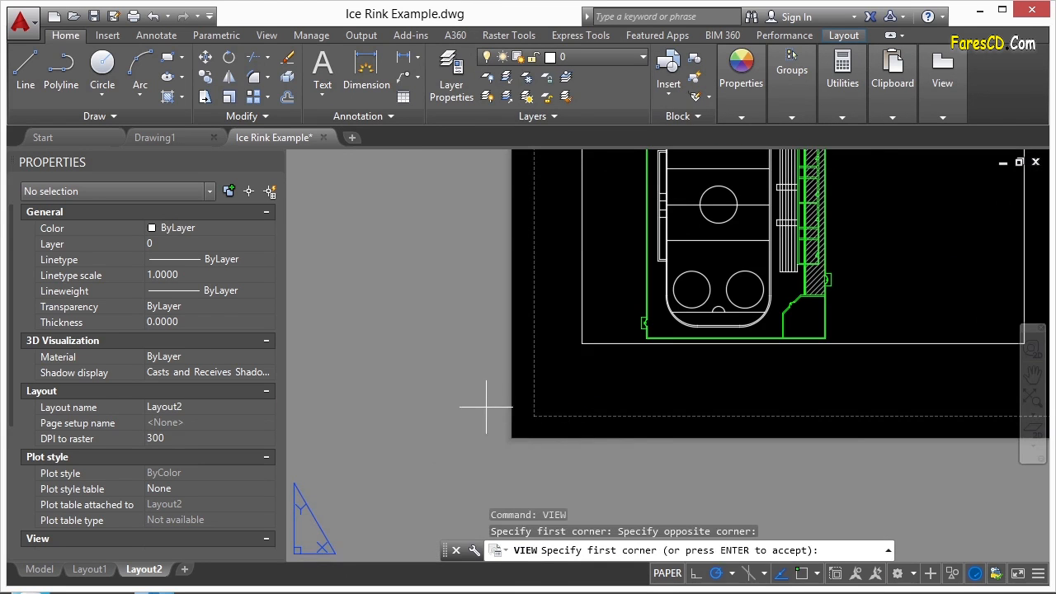
pyautogui.press('Return')
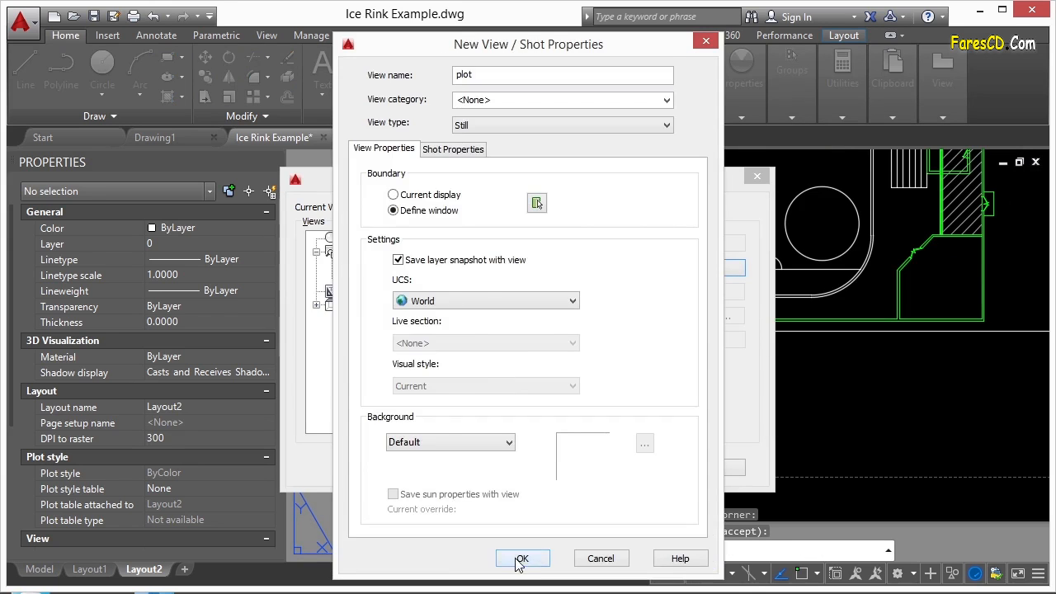
pyautogui.click(479, 558)
pyautogui.click(502, 468)
# Set up a single-sheet plot of Layout2 with the named view "plot" as the plot area, centered on the paper
pyautogui.scroll(-4, 346, 424)
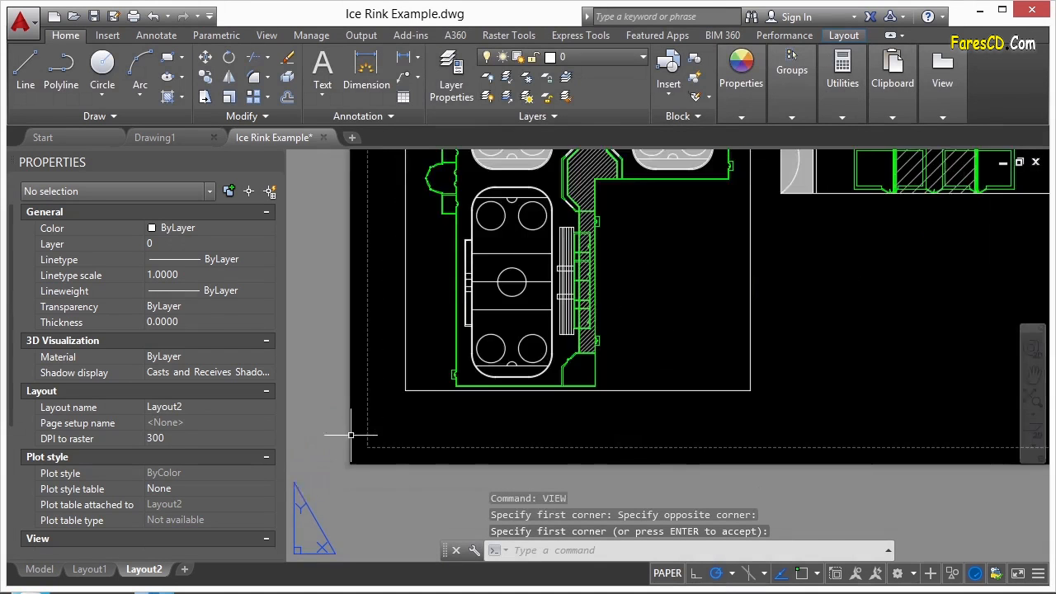
pyautogui.scroll(-3, 528, 305)
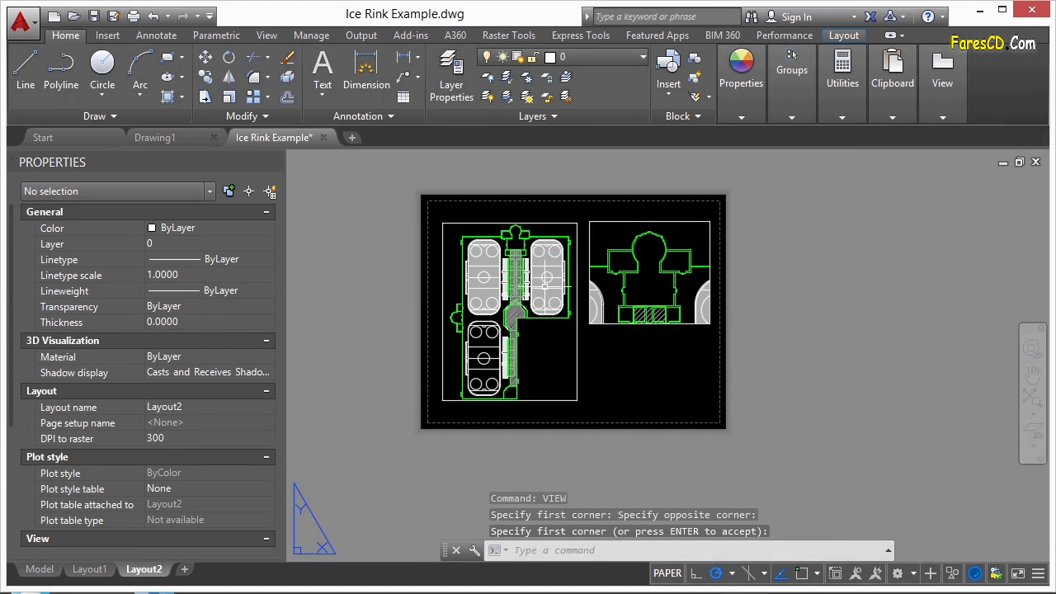
pyautogui.write('plot')
pyautogui.press('Return')
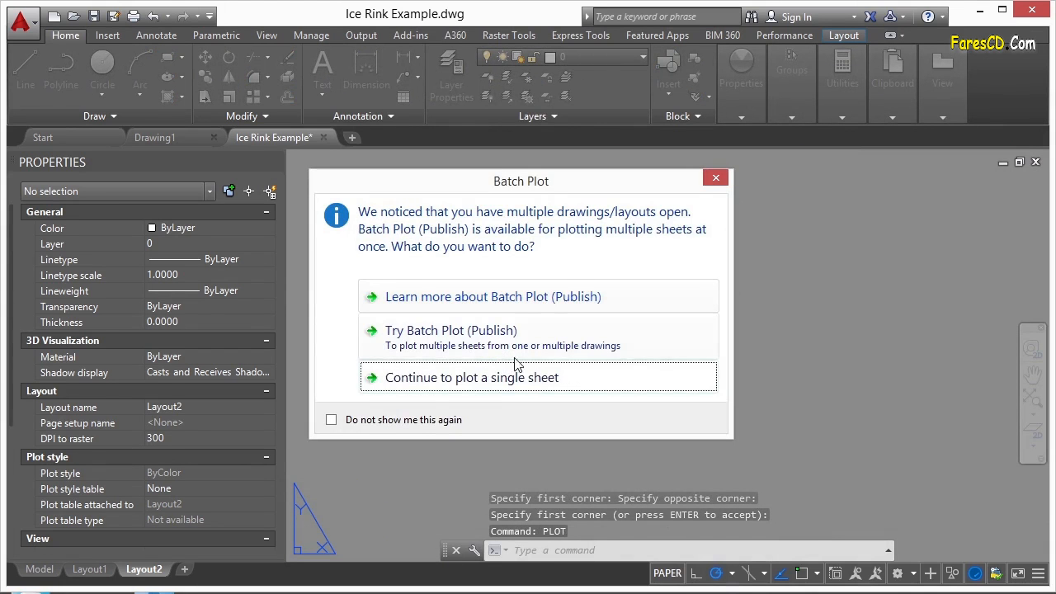
pyautogui.click(502, 378)
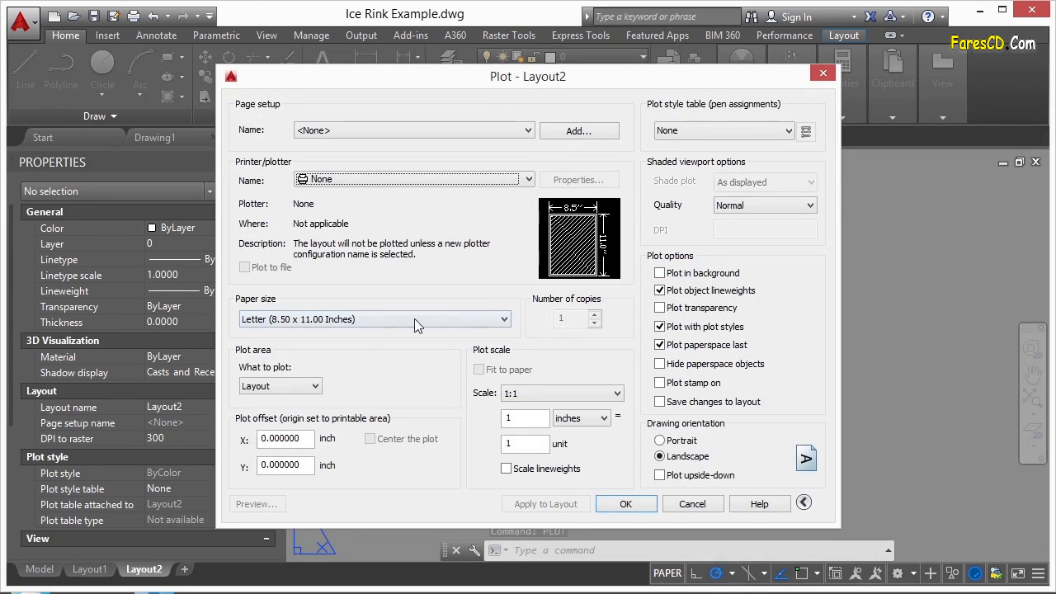
pyautogui.click(293, 386)
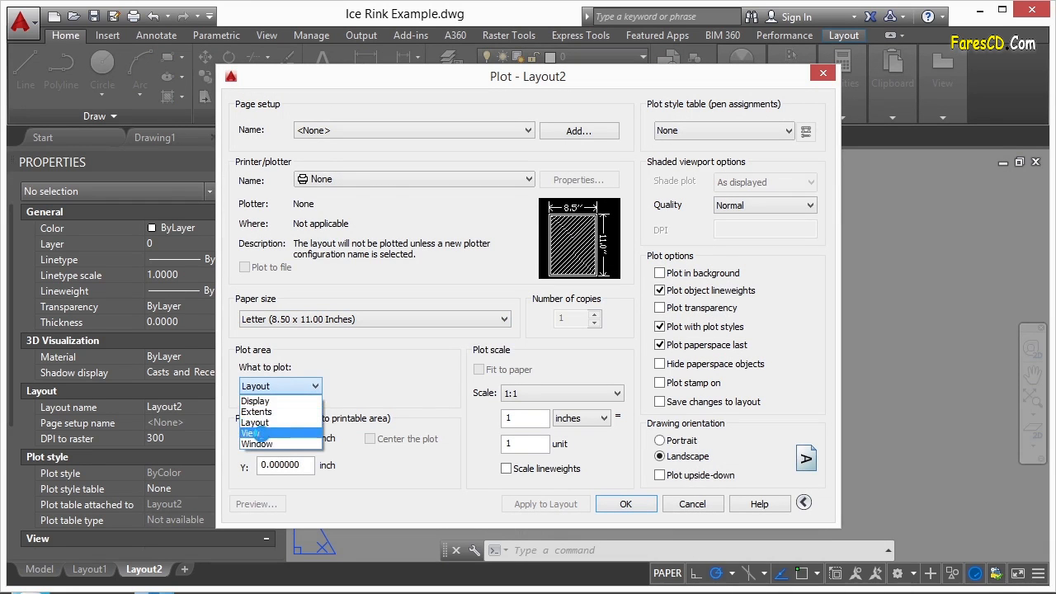
pyautogui.click(251, 433)
pyautogui.click(376, 385)
pyautogui.click(375, 400)
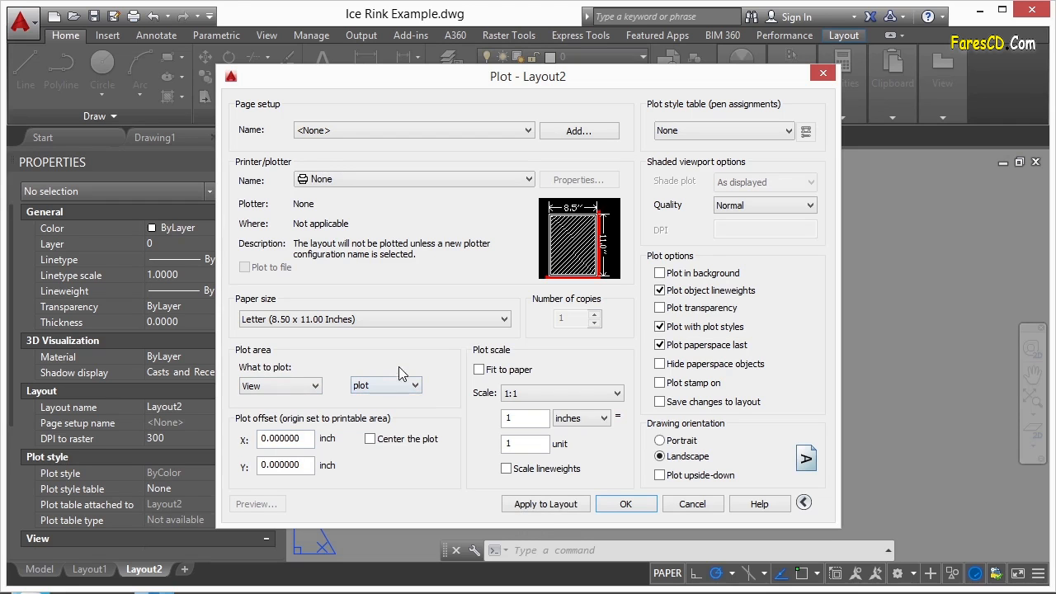
pyautogui.click(369, 440)
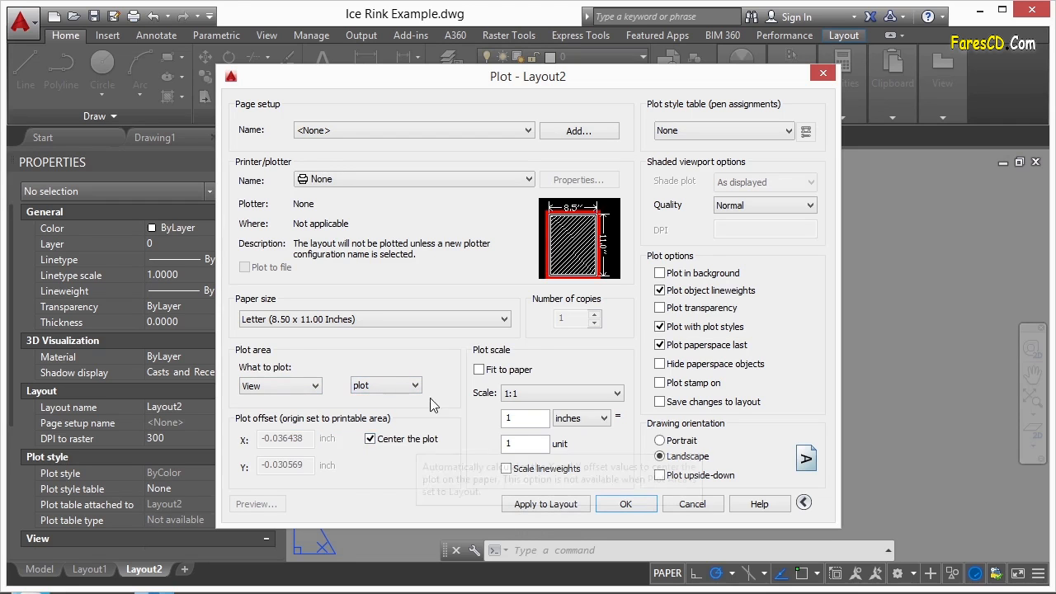
# Choose the HP Officejet Pro 8600 Class Driver (Copy 1) printer, preview the plot, and cancel plotting
pyautogui.click(407, 188)
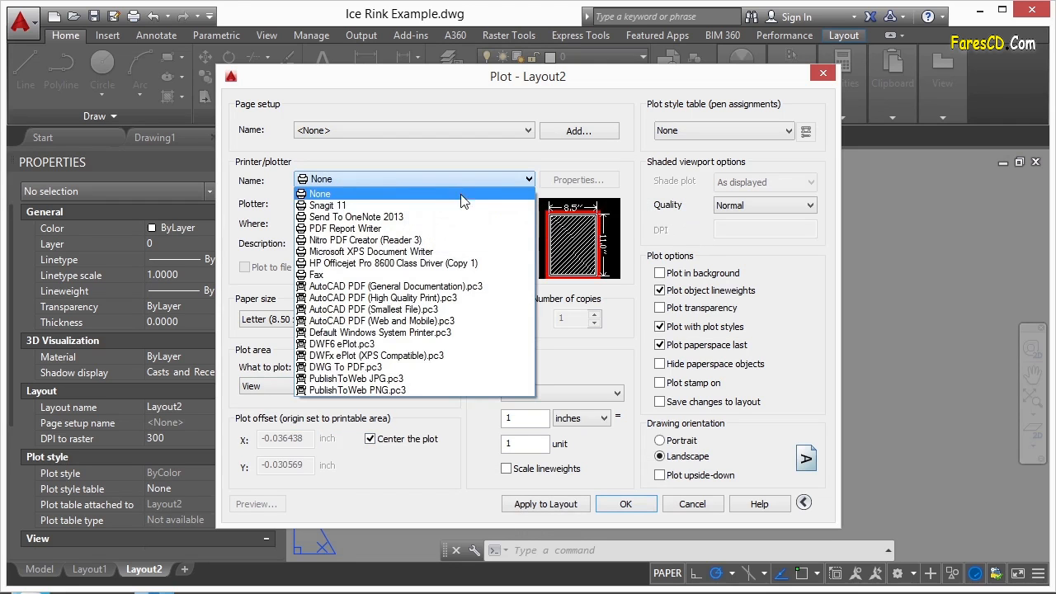
pyautogui.click(438, 263)
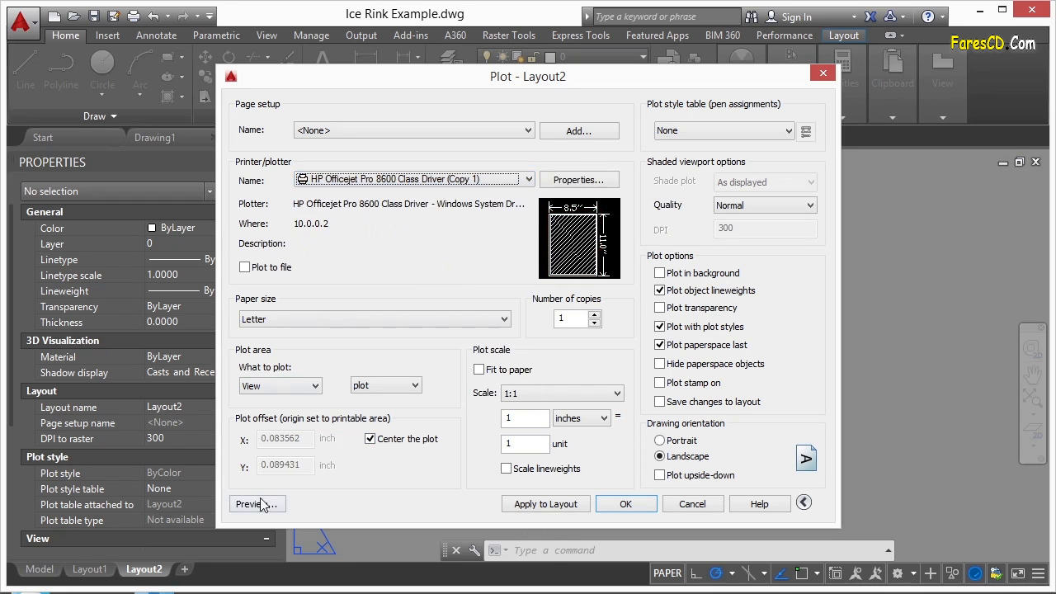
pyautogui.click(261, 502)
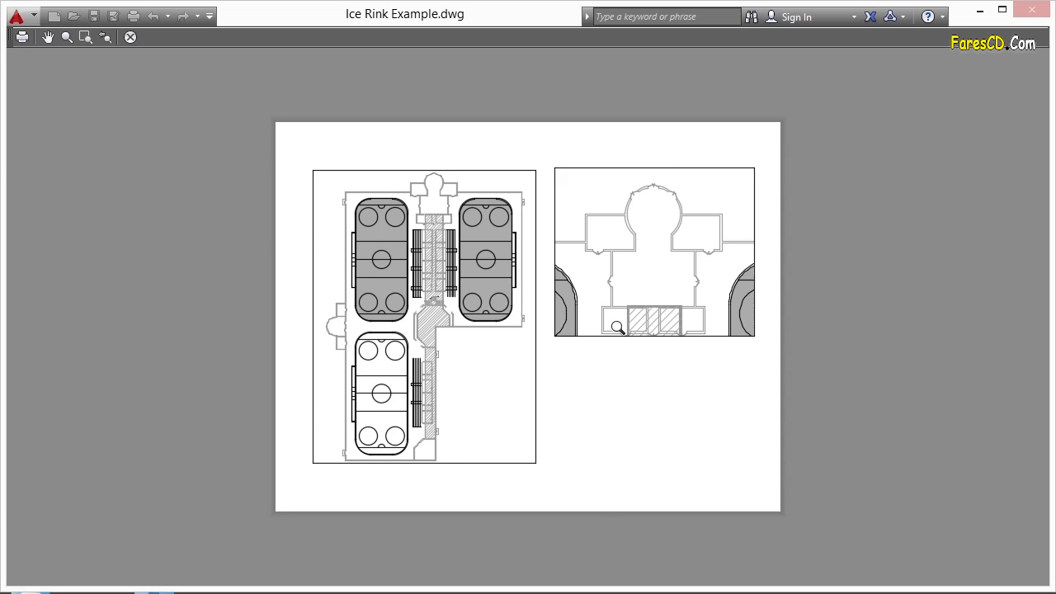
pyautogui.press('Escape')
pyautogui.click(684, 503)
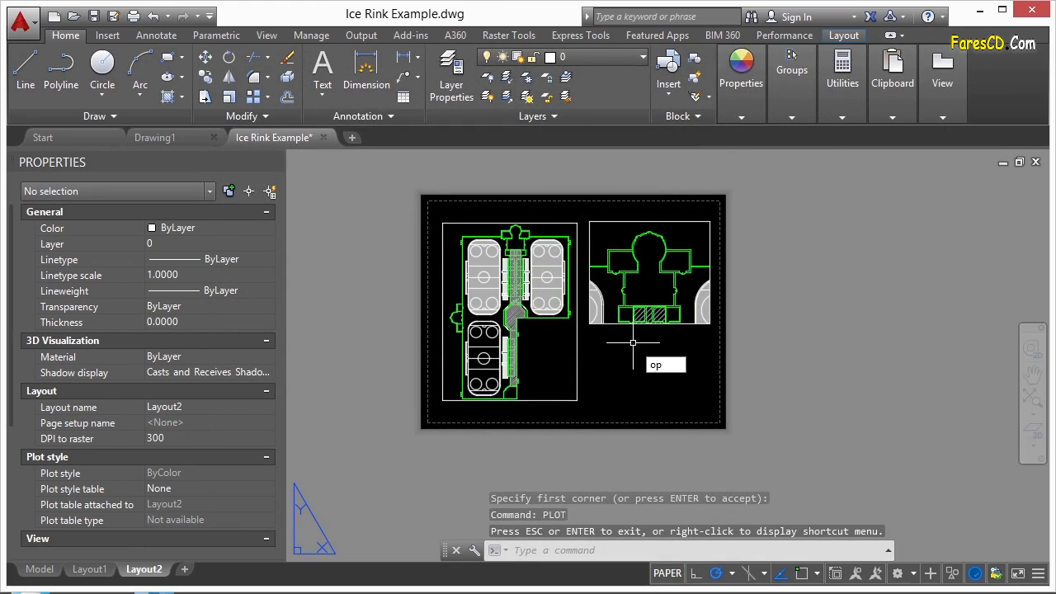
# Open the robot_3D drawing and shift the front view of the robot
pyautogui.hotkey('ctrl', 'o')
pyautogui.doubleClick(431, 201)
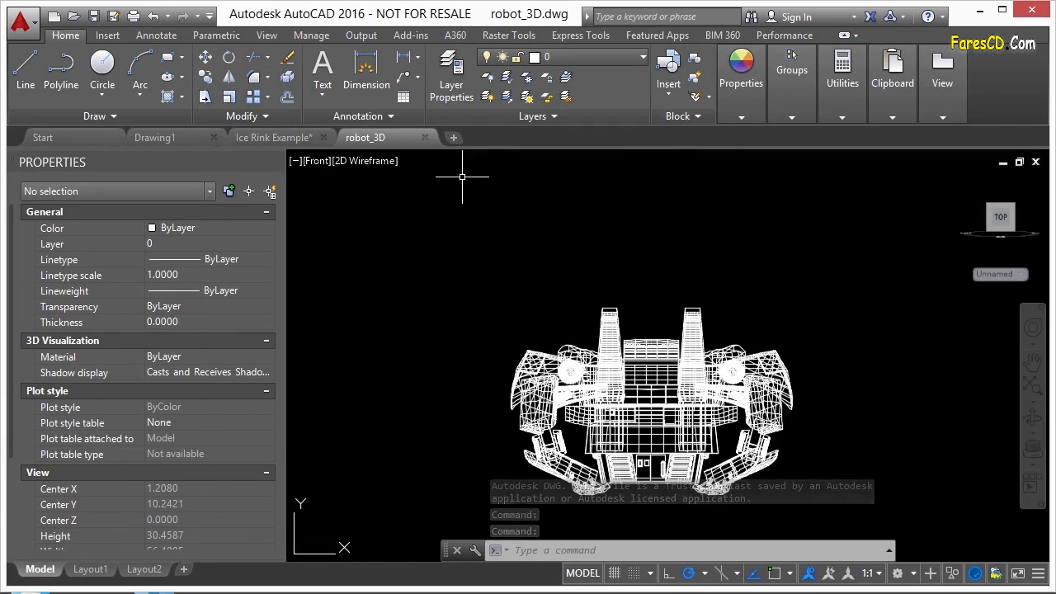
pyautogui.moveTo(573, 300); pyautogui.dragTo(556, 262, button='middle')
# Start a new named view called "front real" and set its visual style to Realistic
pyautogui.write('view')
pyautogui.press('Return')
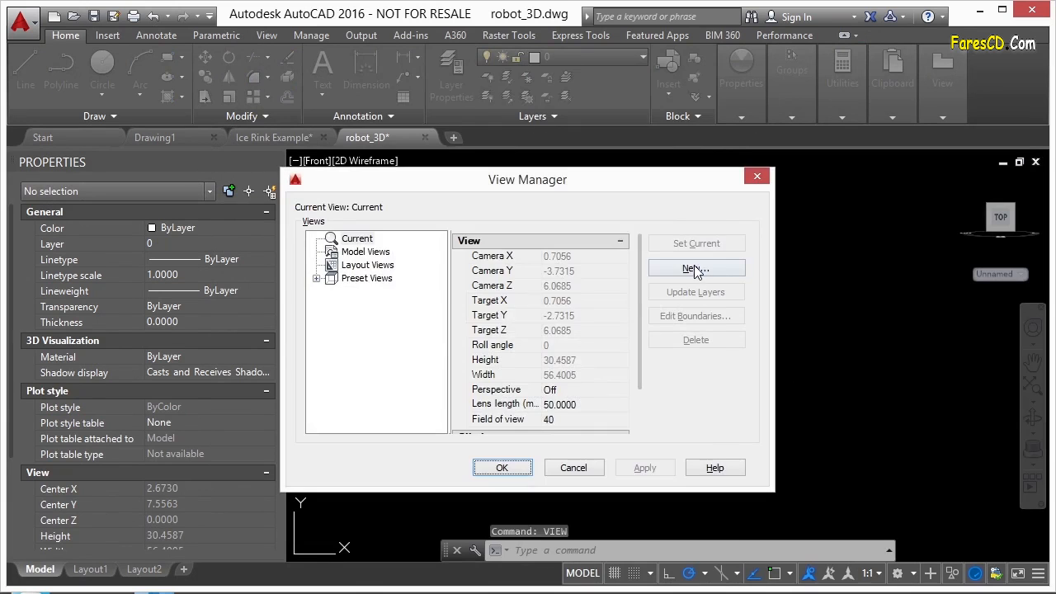
pyautogui.click(696, 270)
pyautogui.write('front')
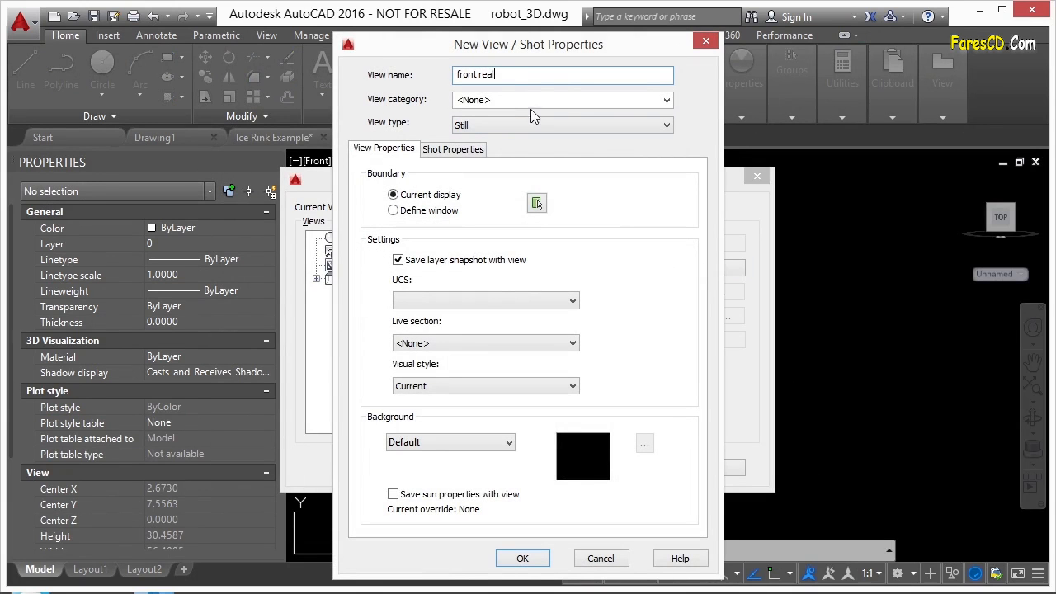
pyautogui.write(' real')
pyautogui.click(457, 446)
pyautogui.click(462, 452)
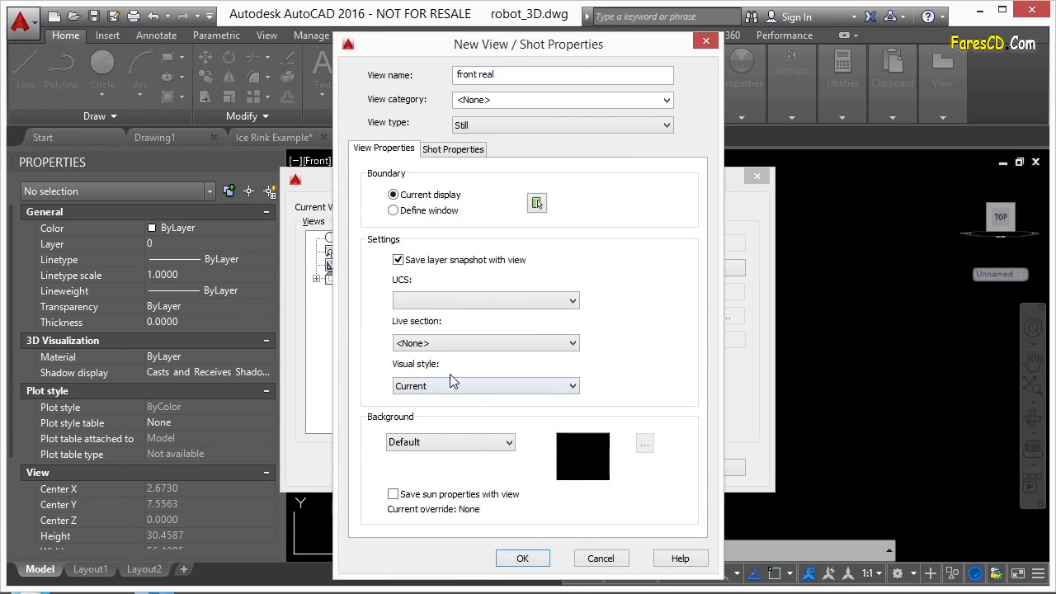
pyautogui.click(431, 386)
pyautogui.click(434, 452)
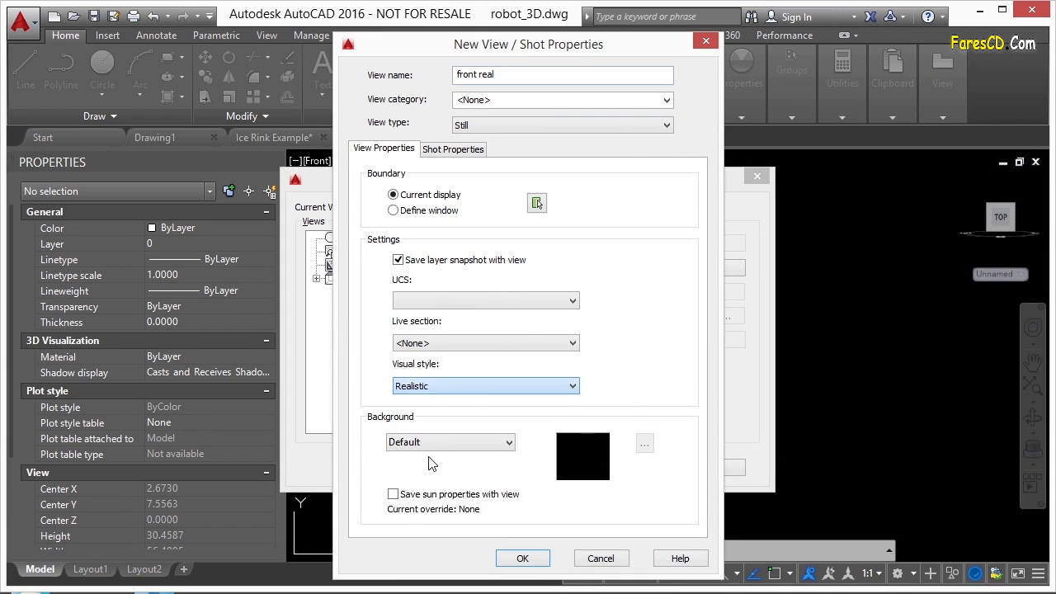
# Define the view's boundary with a window closely around the robot and save the view
pyautogui.click(536, 203)
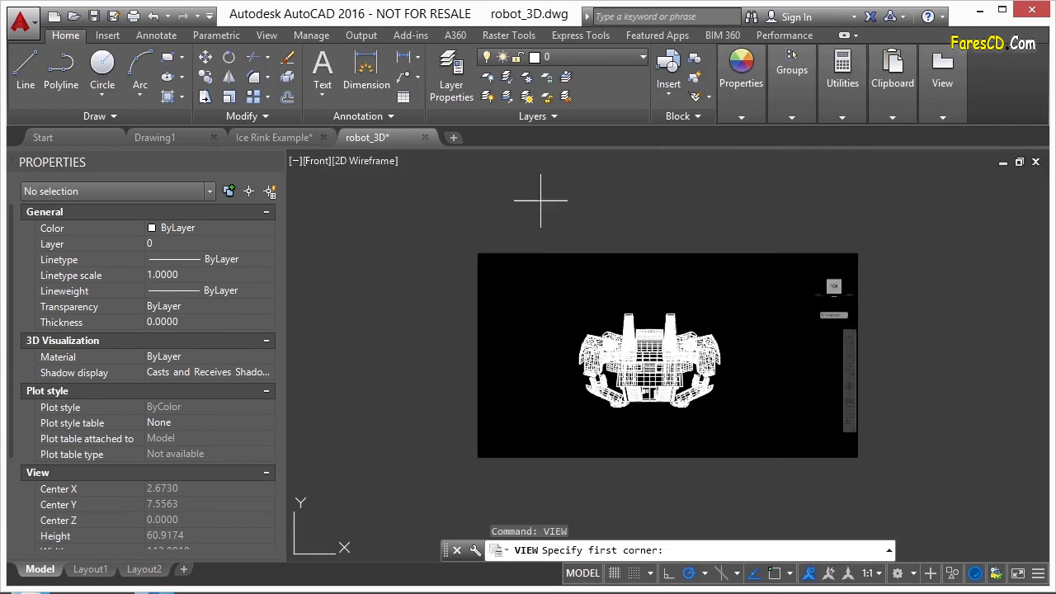
pyautogui.click(573, 301)
pyautogui.click(727, 417)
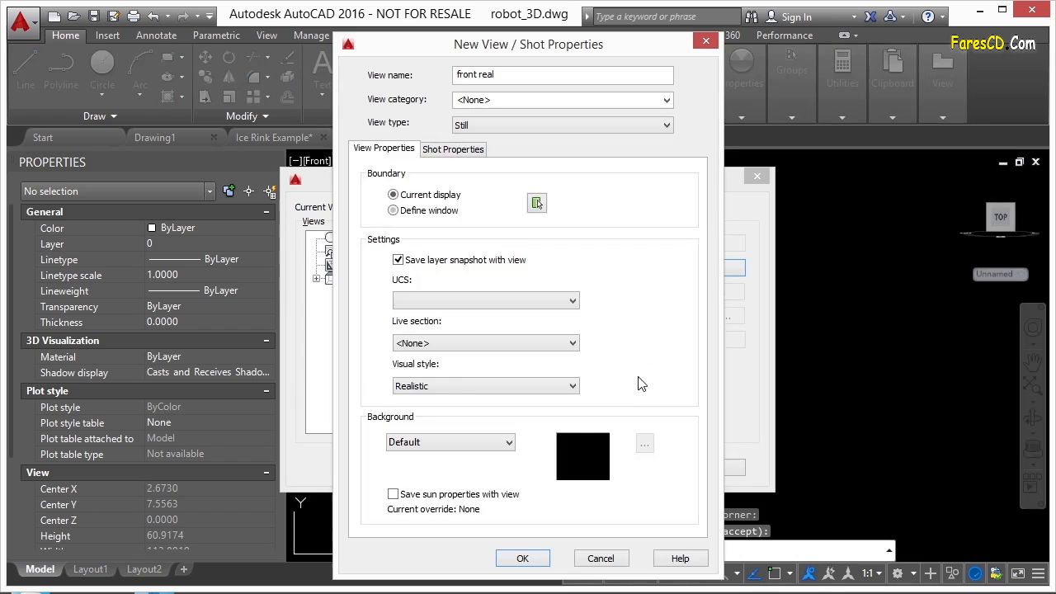
pyautogui.press('Return')
pyautogui.click(530, 557)
pyautogui.click(496, 467)
pyautogui.click(496, 468)
pyautogui.press('Escape')
# Restore the custom model view "front real" in model space
pyautogui.click(317, 161)
pyautogui.moveTo(371, 176)
pyautogui.click(511, 176)
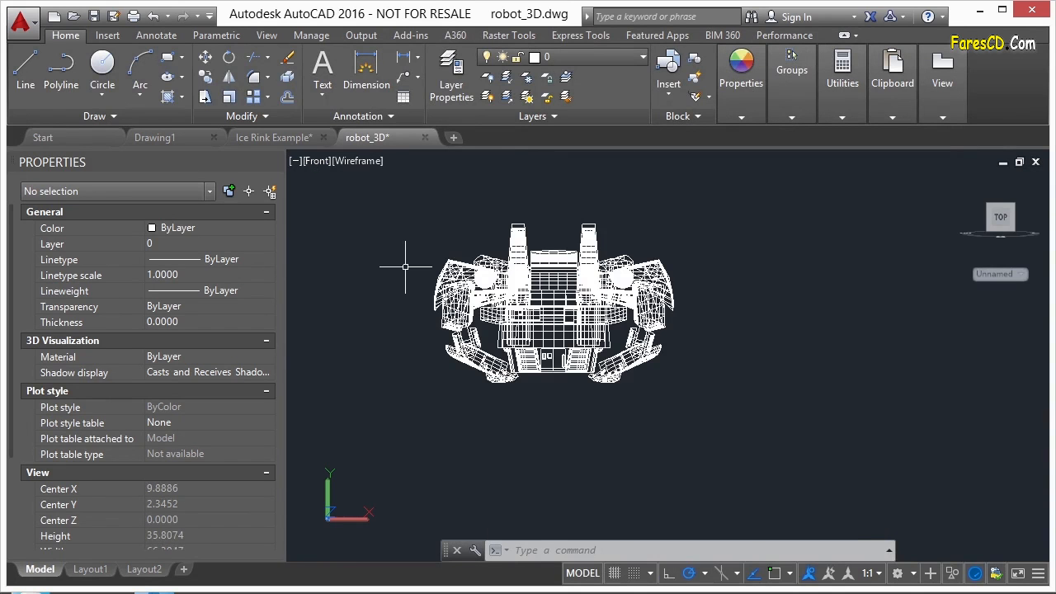
# Orbit the wireframe robot away from its front view, and restore the custom model view "front real" again
pyautogui.keyDown('shift'); pyautogui.moveTo(452, 289); pyautogui.dragTo(531, 275, button='middle'); pyautogui.keyUp('shift')
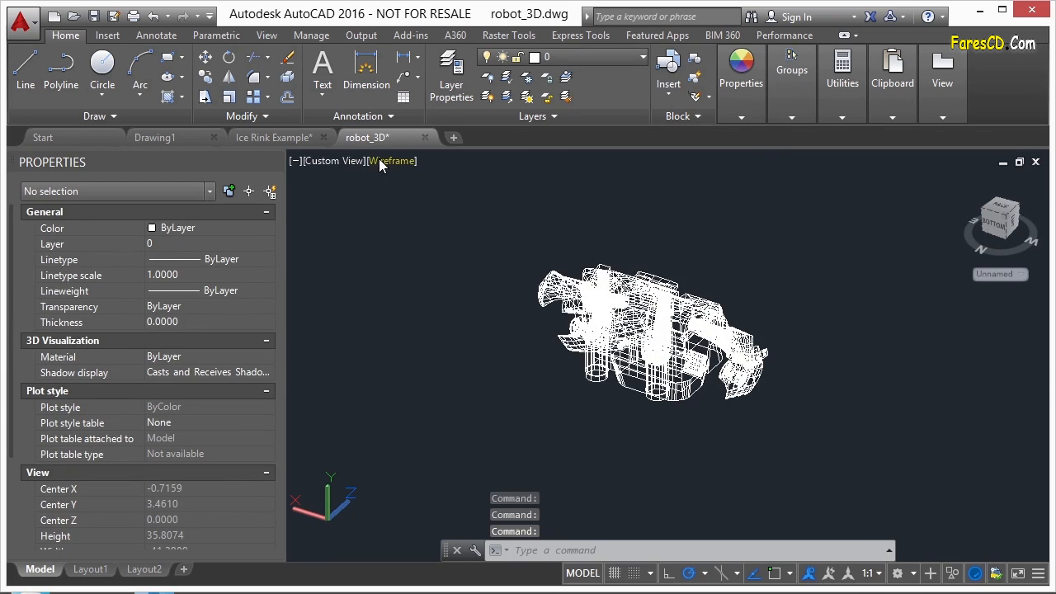
pyautogui.click(338, 162)
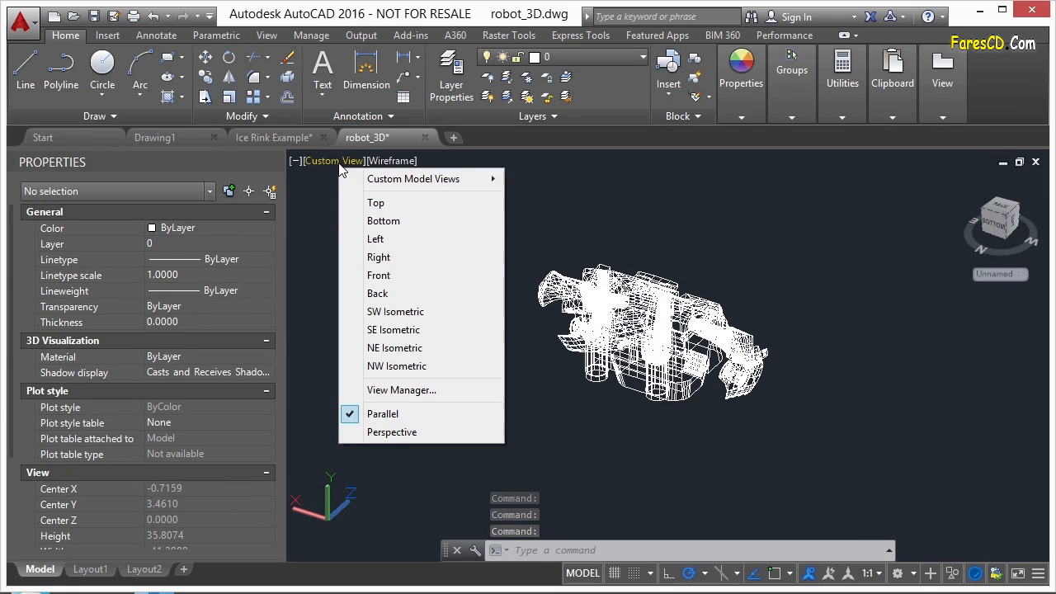
pyautogui.moveTo(394, 189)
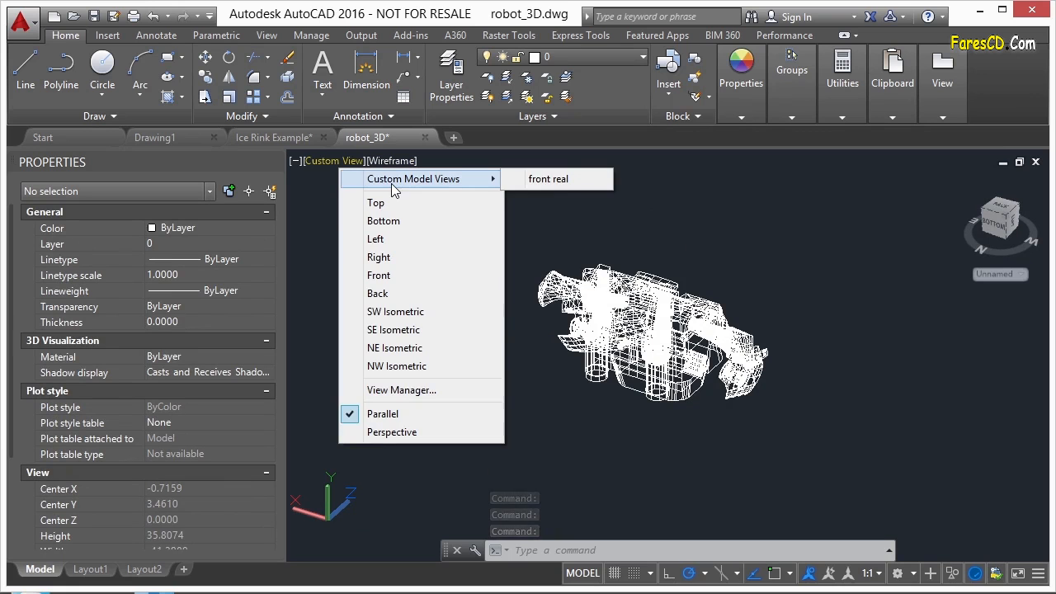
pyautogui.click(549, 179)
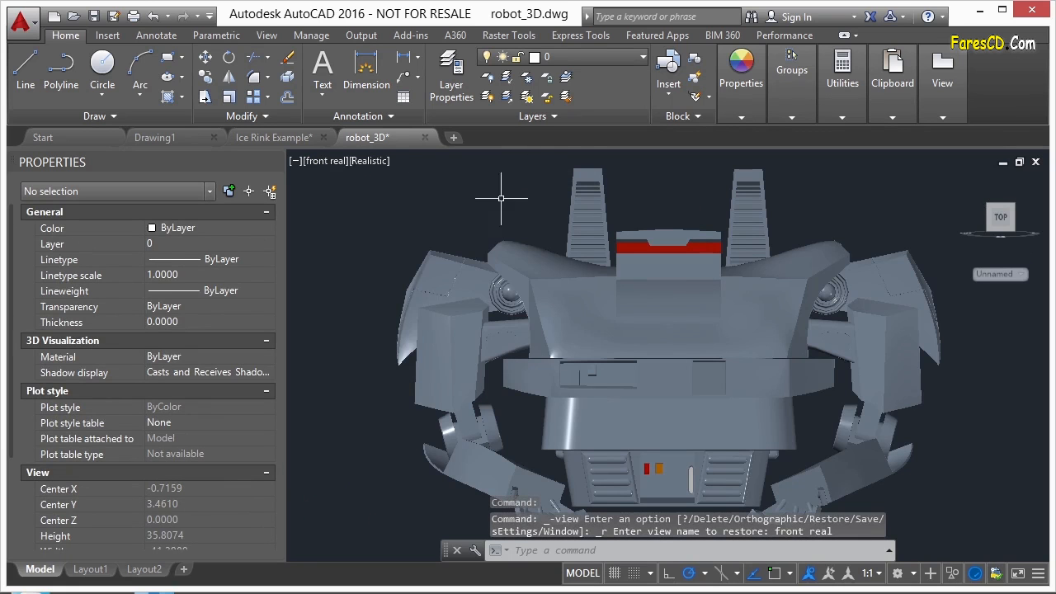